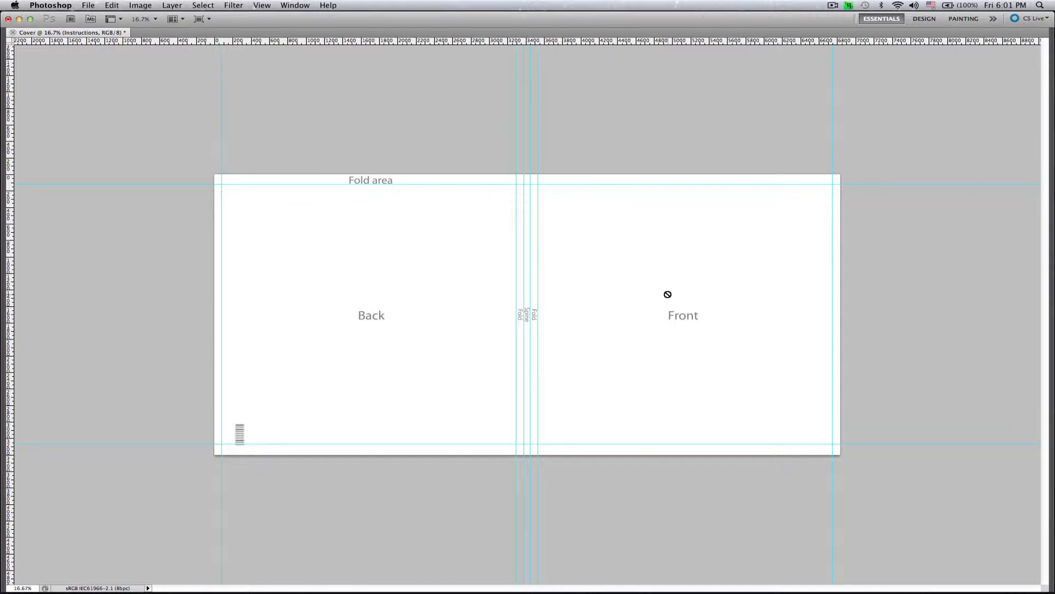
Show the hidden panels and close the open Cover document without saving.
key(Tab)
key(super+w)
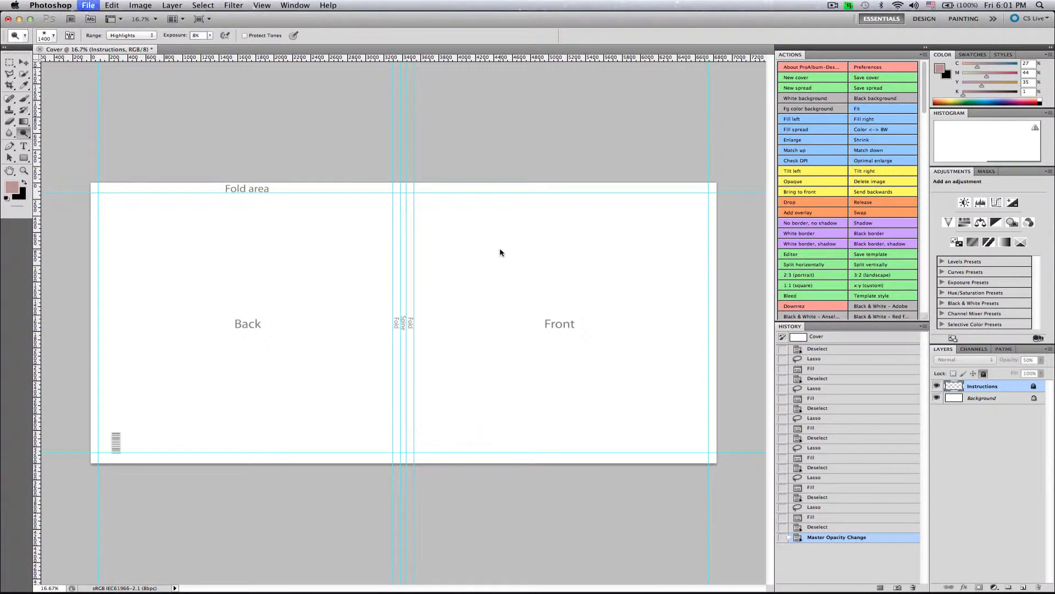
click(493, 198)
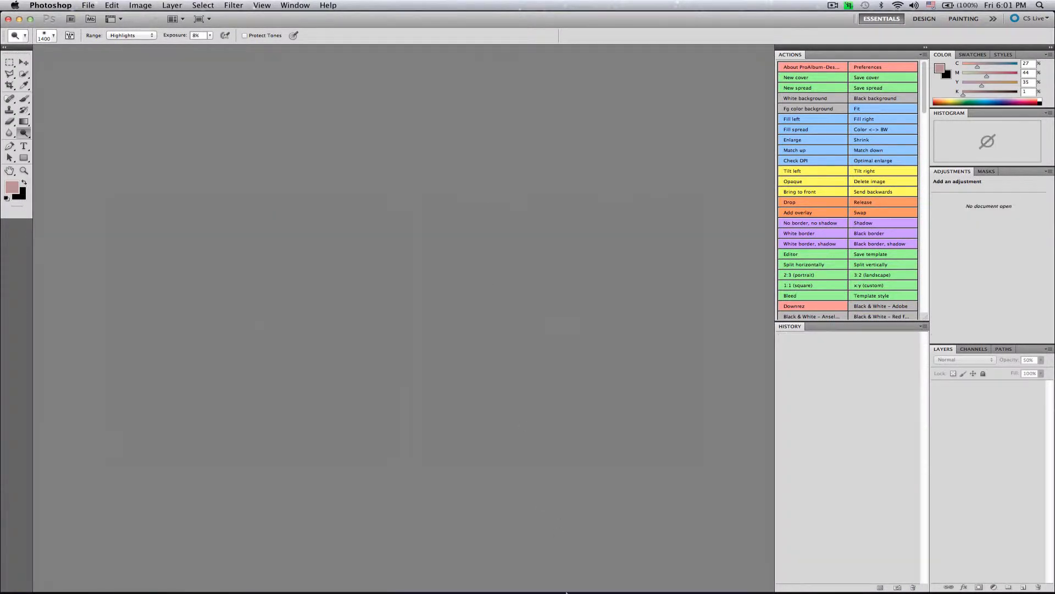
Switch to Adobe Bridge and start a new ProAlbum-Designer cover from the photo Irsta203.jpg.
mouse_move(566, 590)
click(666, 582)
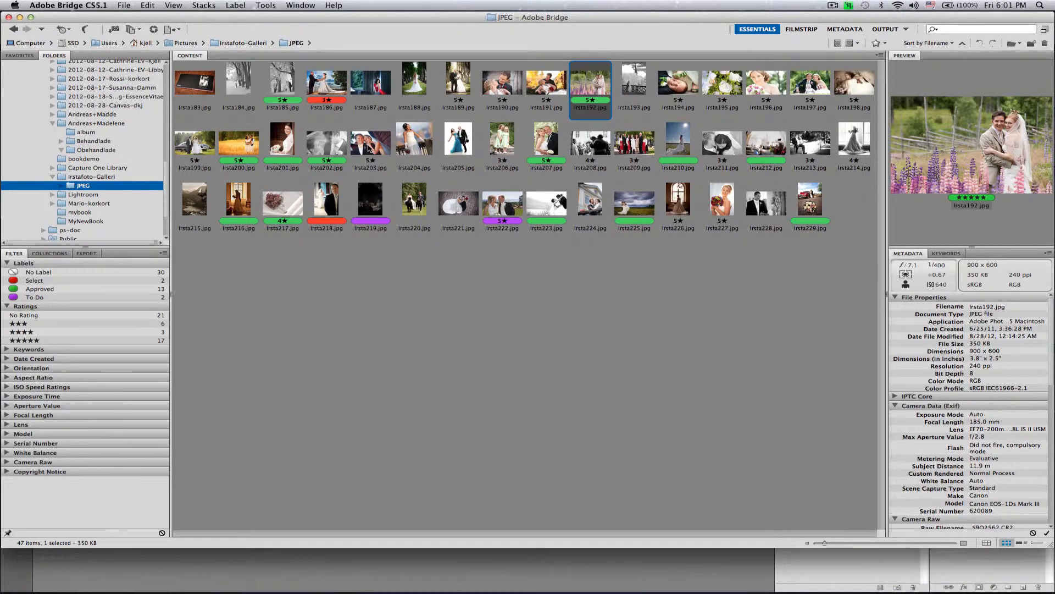
click(369, 148)
right_click(370, 148)
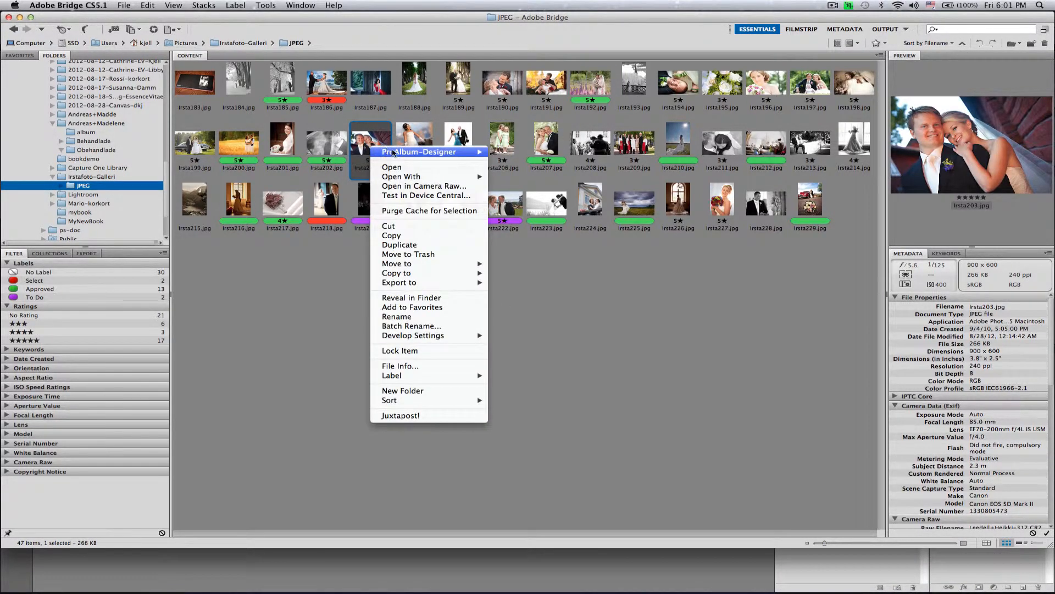
mouse_move(394, 152)
click(530, 162)
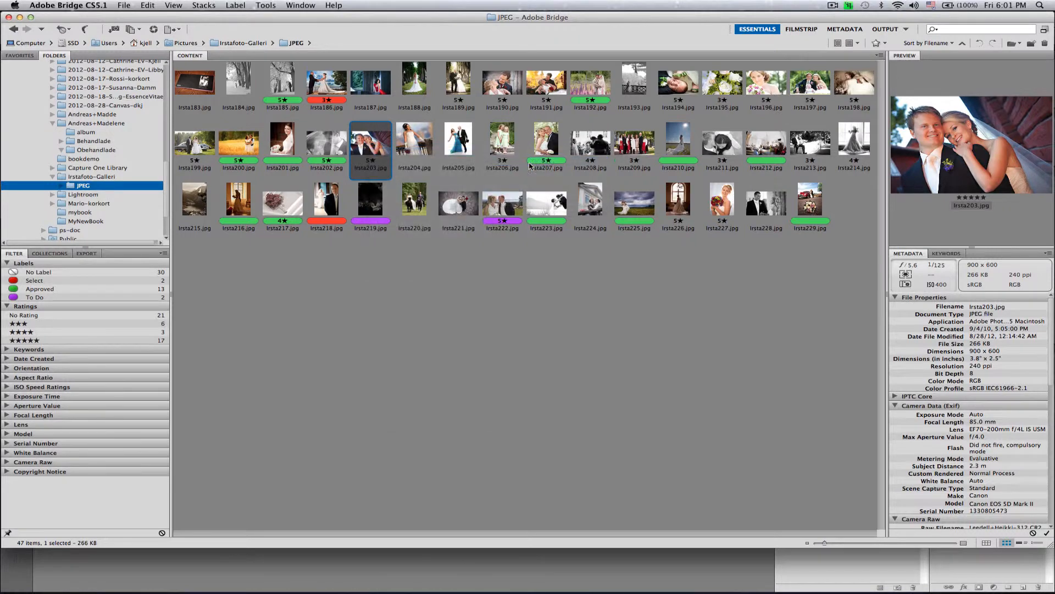
drag(524, 203, 521, 261)
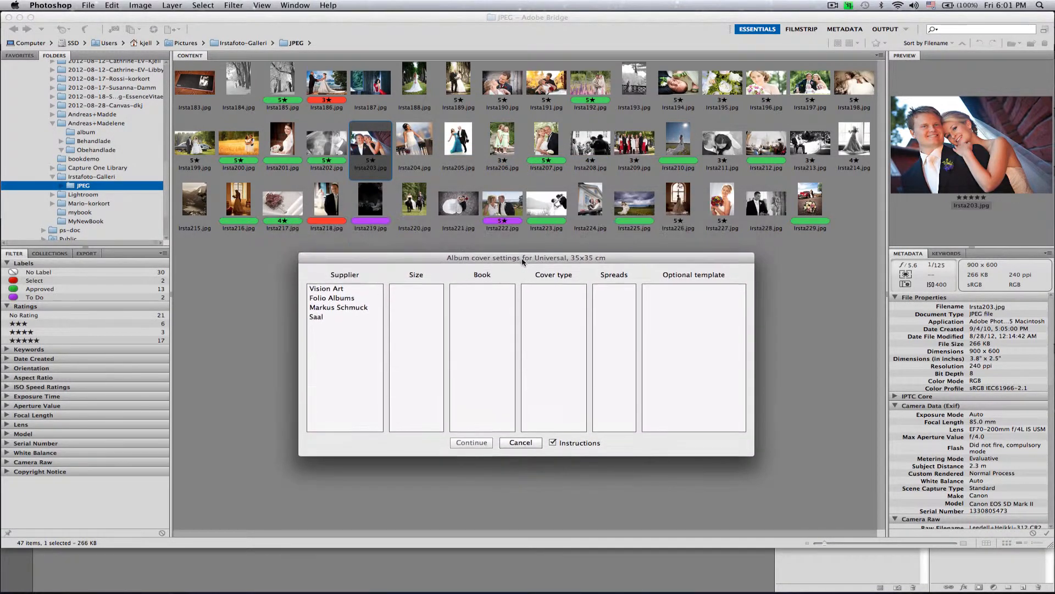
Create the cover with supplier Saal, size 28x28 cm, 13 spreads and the white template with a framed front photo.
click(326, 317)
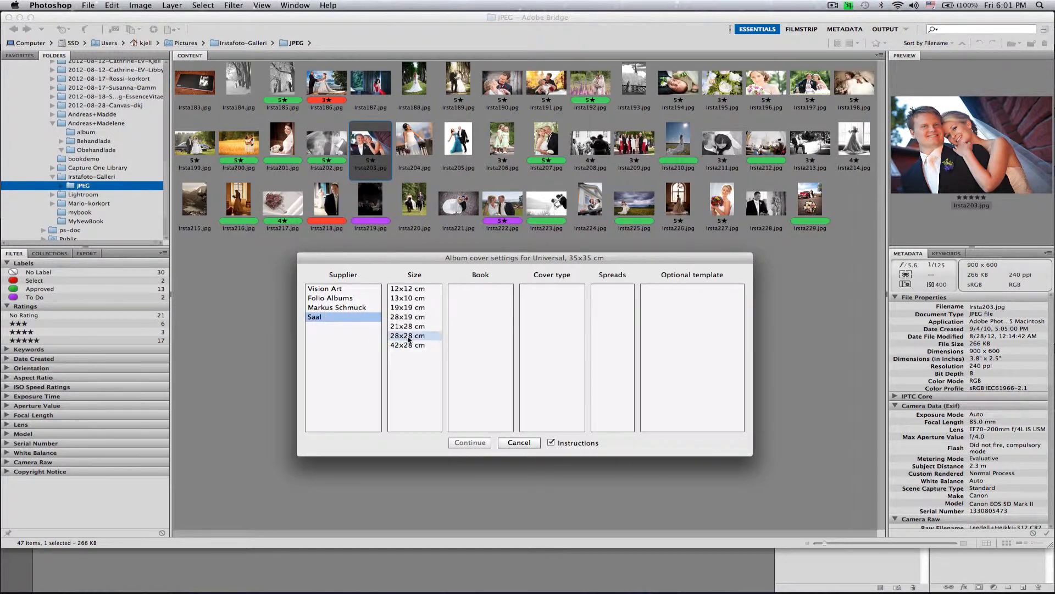
click(405, 335)
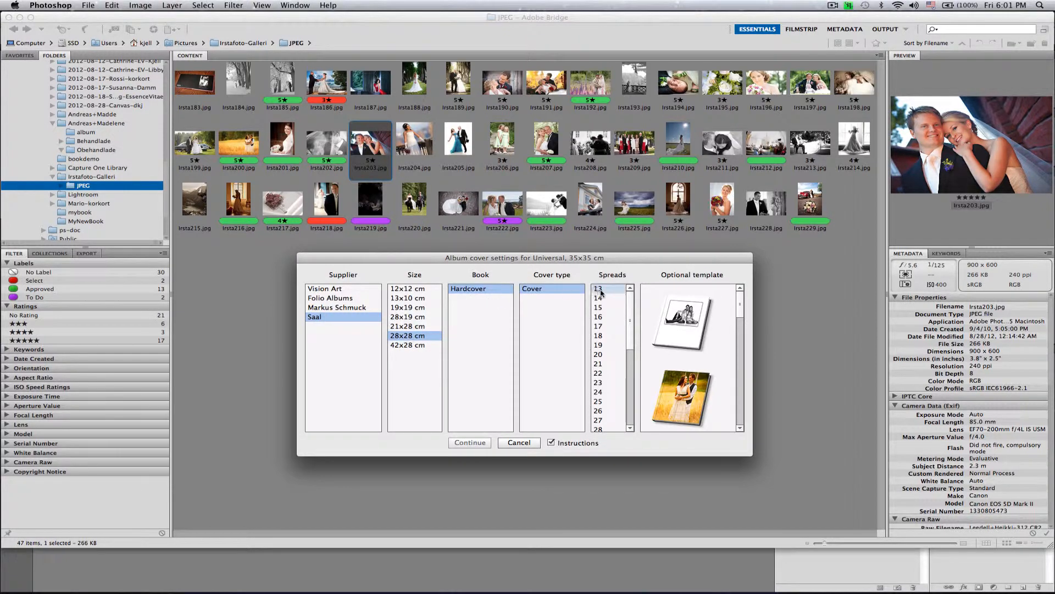
click(597, 289)
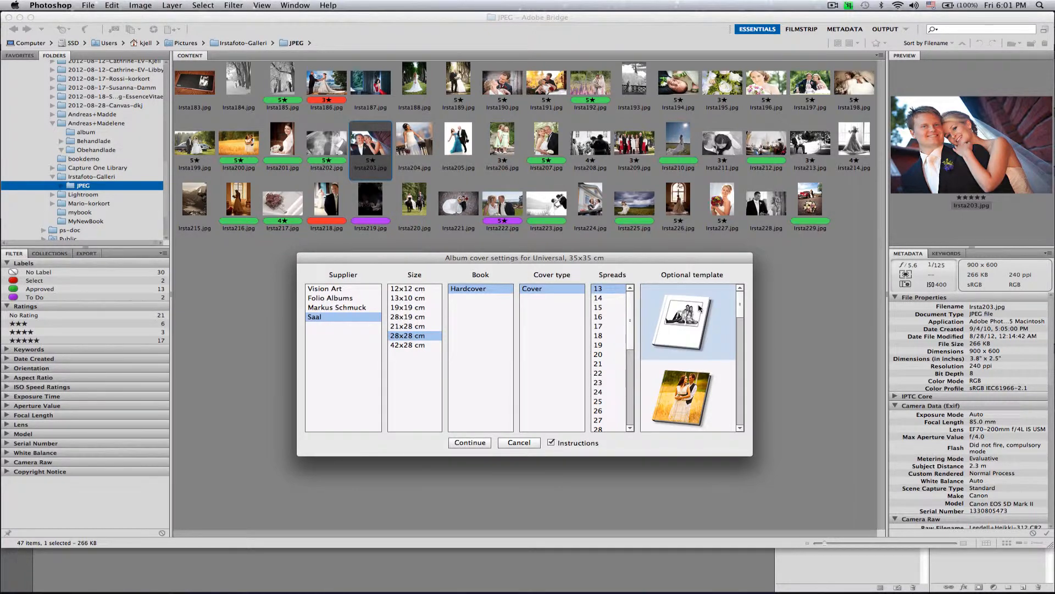
click(698, 405)
click(690, 320)
click(682, 322)
click(471, 443)
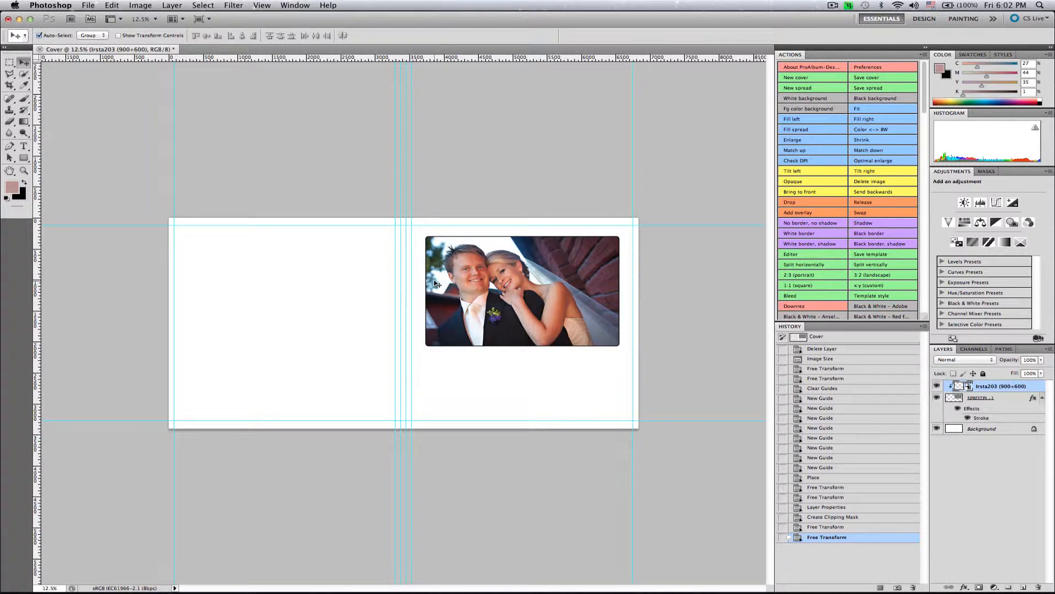
Switch back to Adobe Bridge and start another ProAlbum-Designer cover from the photo Irsta192.jpg.
mouse_move(555, 582)
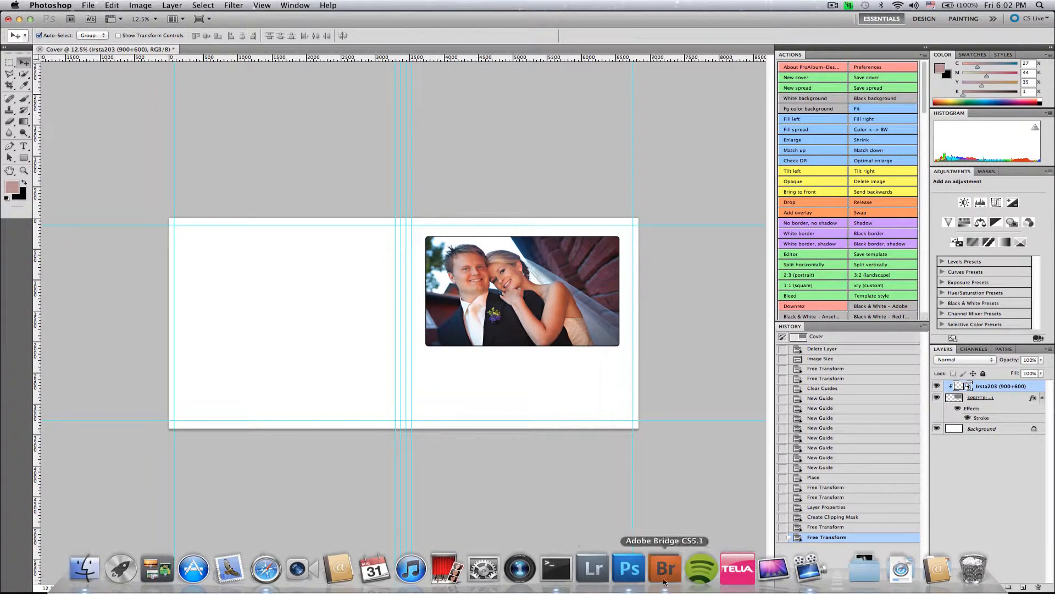
click(664, 569)
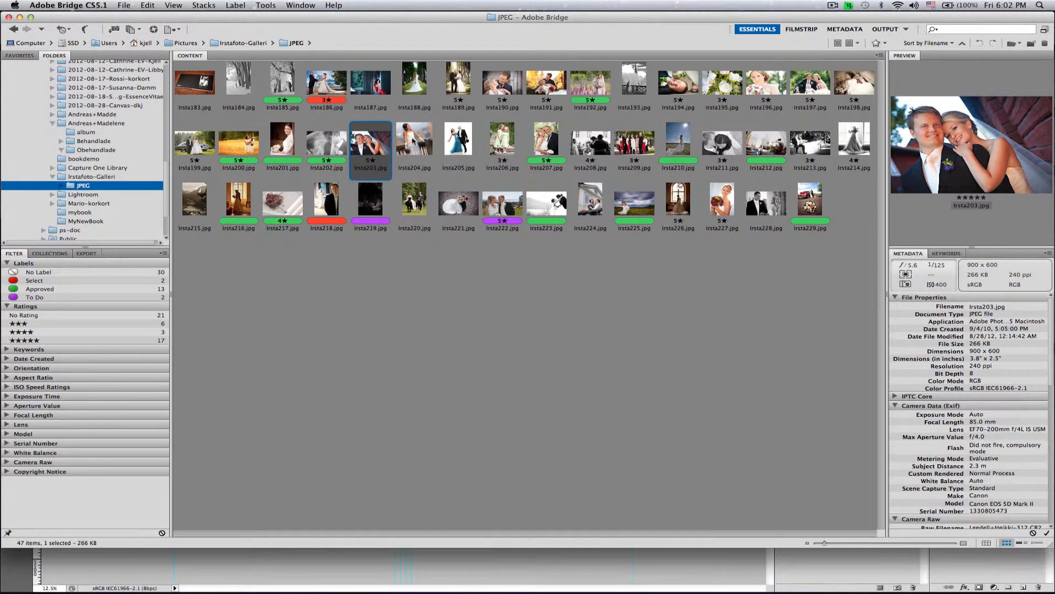
click(589, 83)
right_click(591, 84)
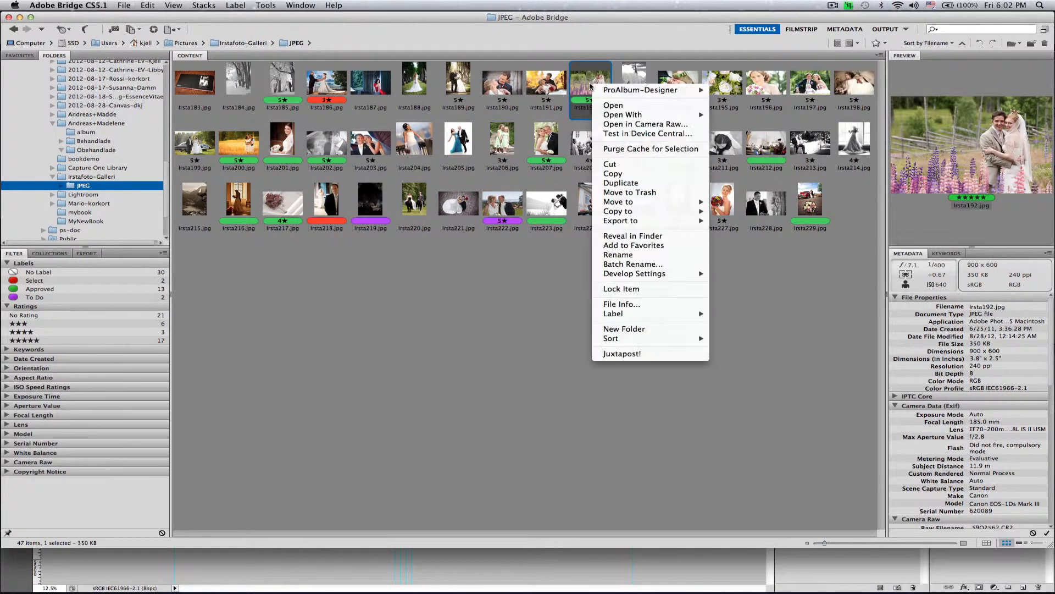
mouse_move(631, 94)
click(737, 90)
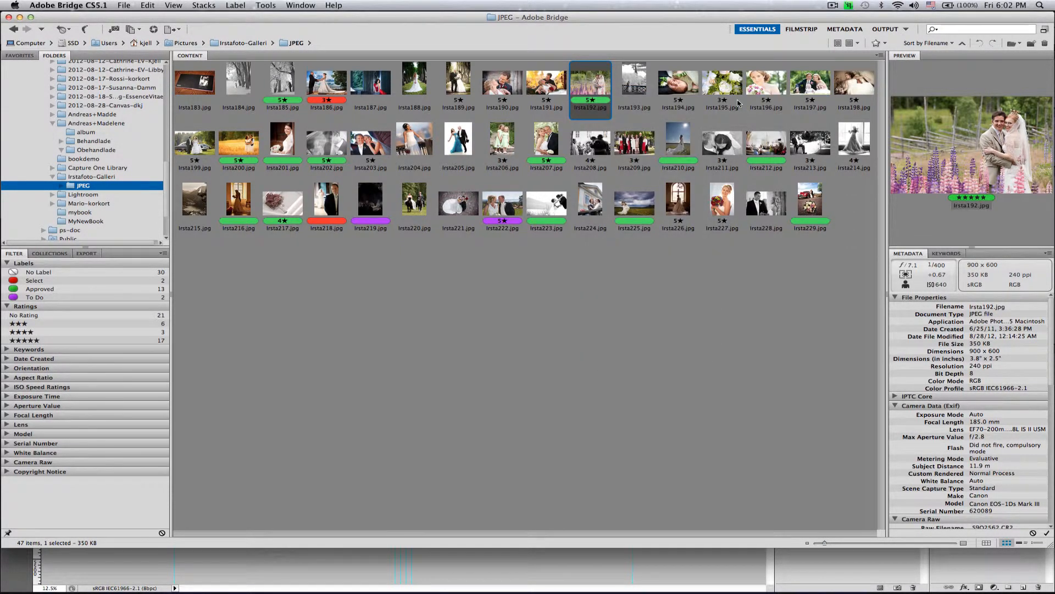
Create the cover with supplier Saal, size 42x28 cm, 37 spreads and the full-cover photo template.
click(338, 251)
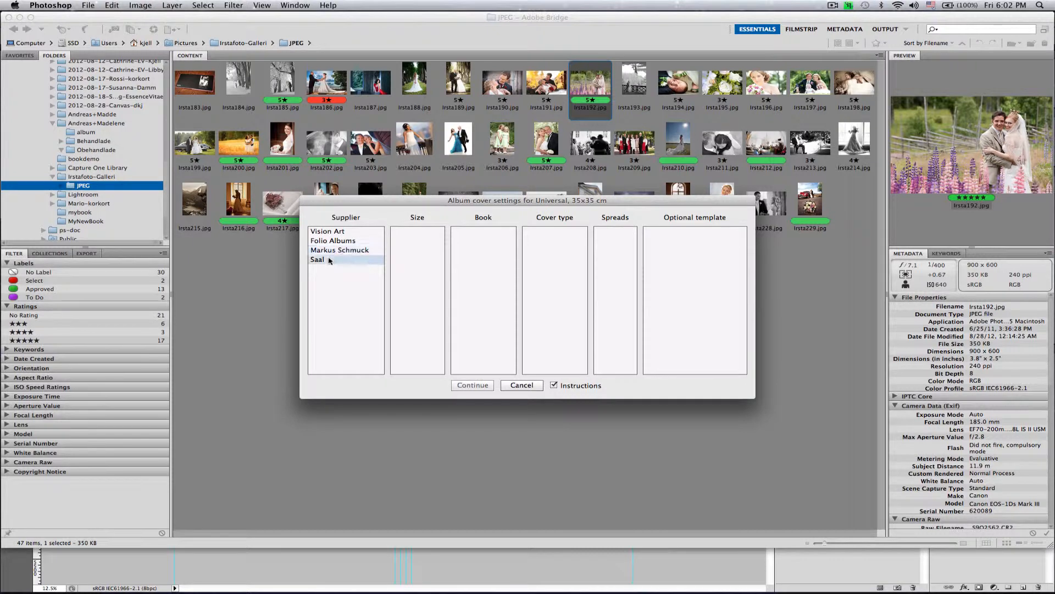
click(330, 260)
click(407, 289)
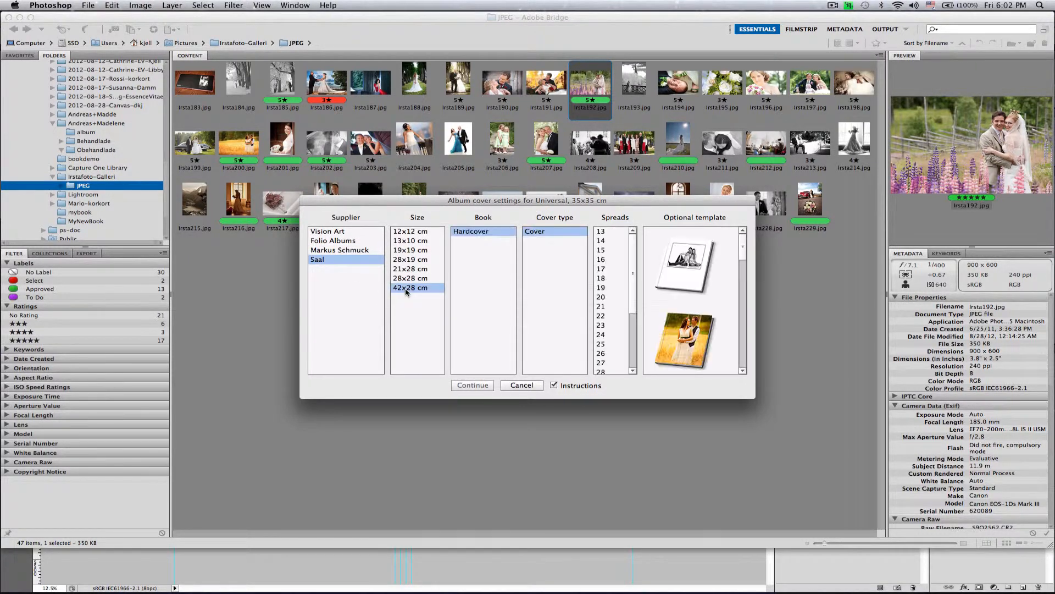
scroll(609, 304, down, 5)
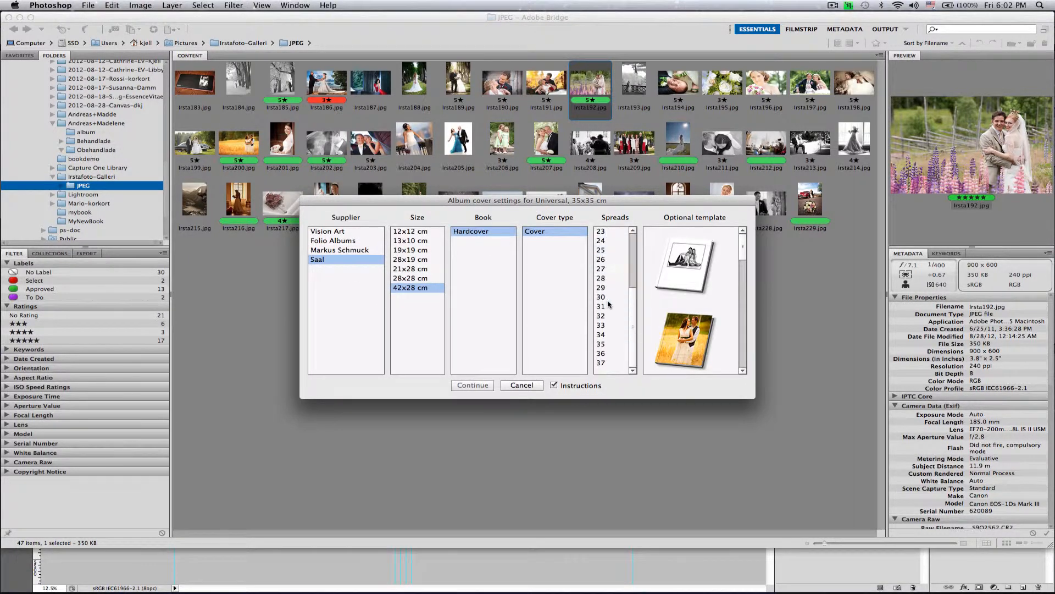
click(612, 363)
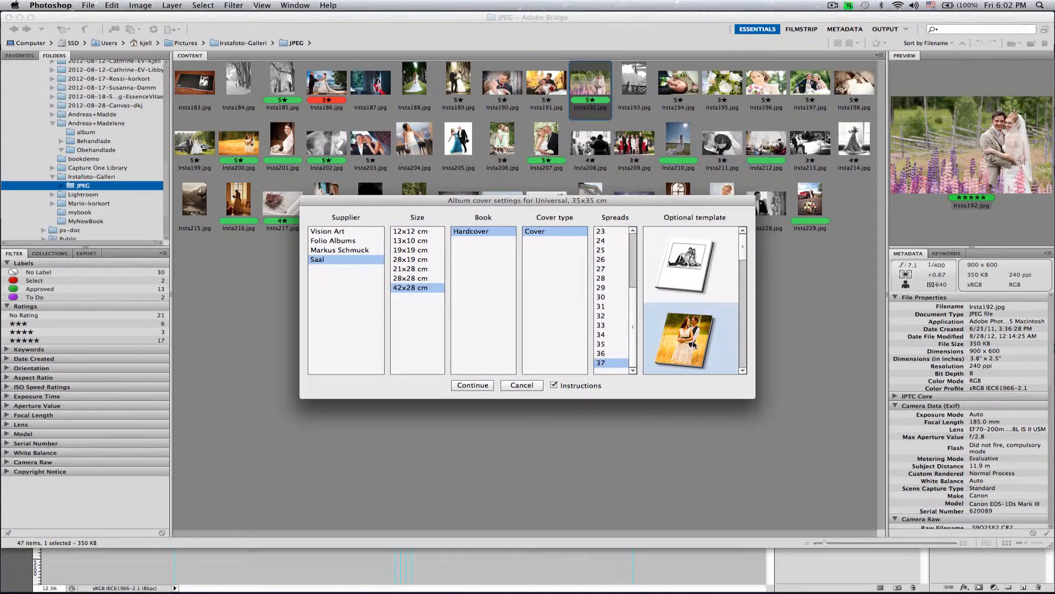
click(694, 345)
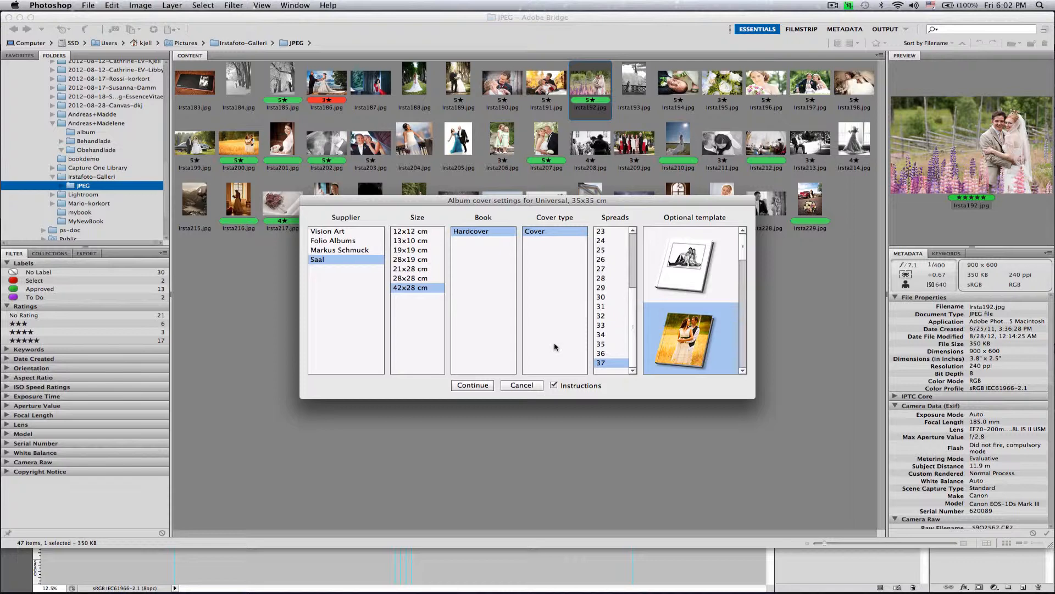
click(473, 385)
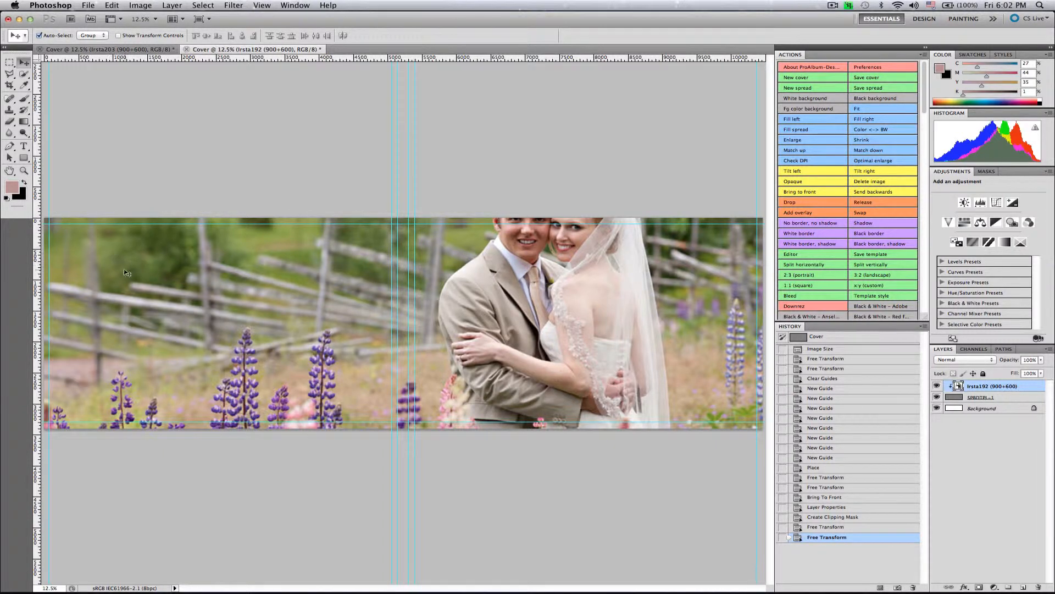
Move the wedding photo down within the cover so the couple's heads are inside the frame.
drag(128, 273, 125, 336)
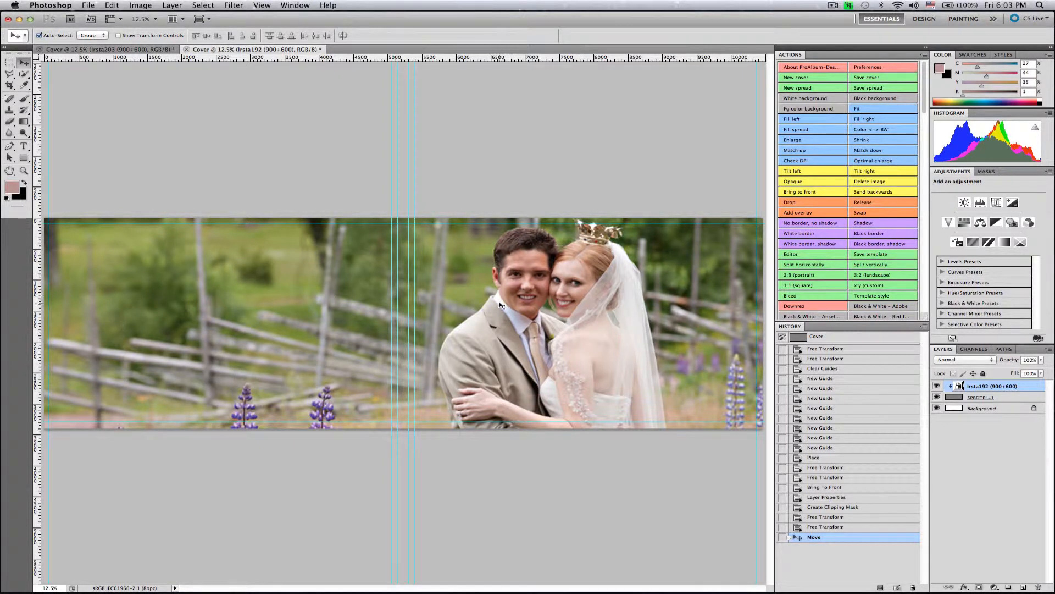
drag(498, 305, 499, 313)
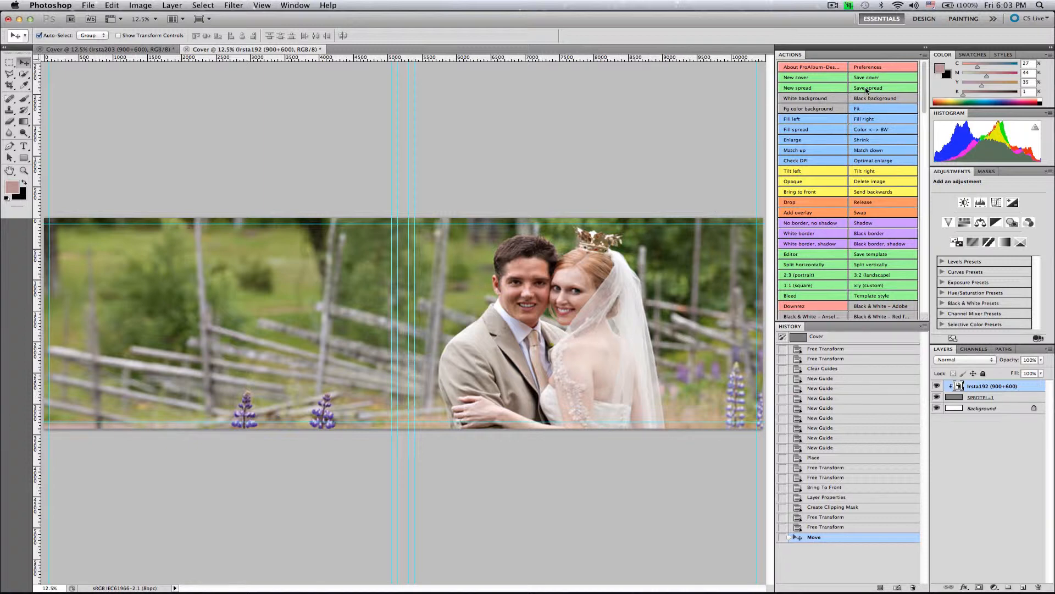
Start saving the cover as Cover.psd, cancel the save, and close both cover documents without saving.
click(868, 78)
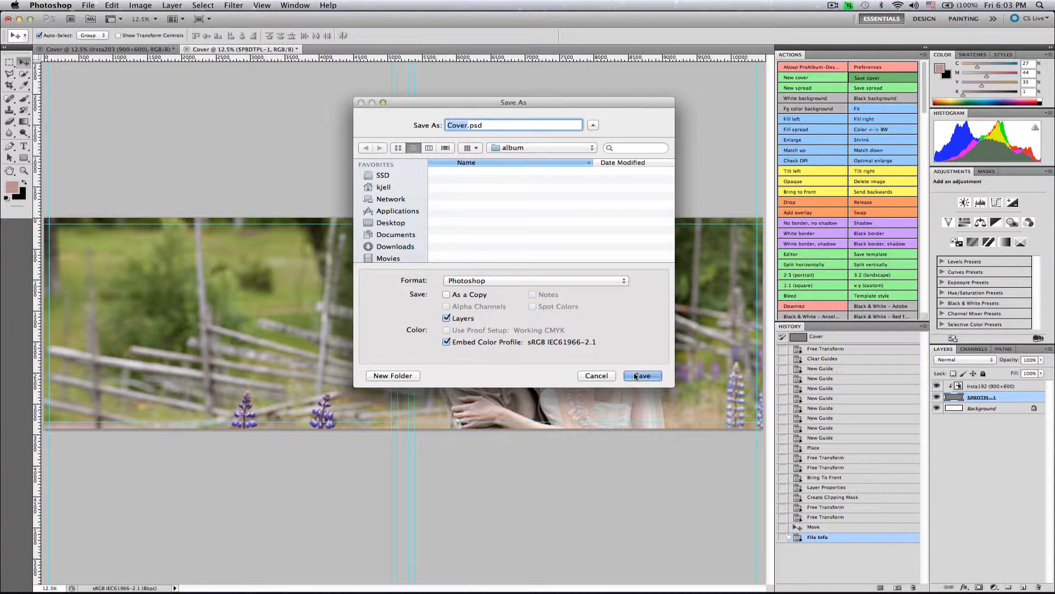
click(604, 376)
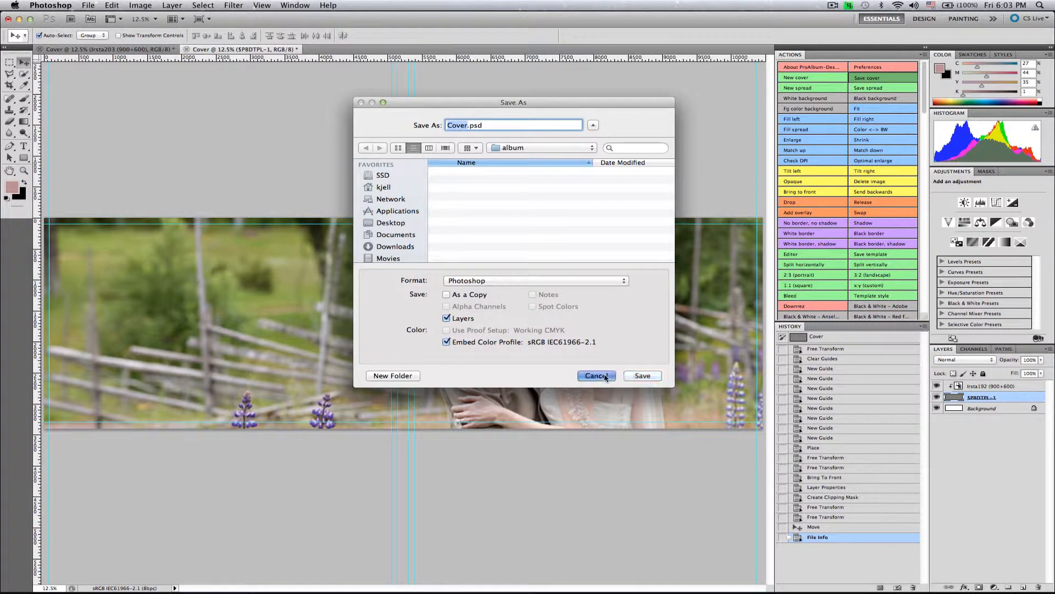
key(super+w)
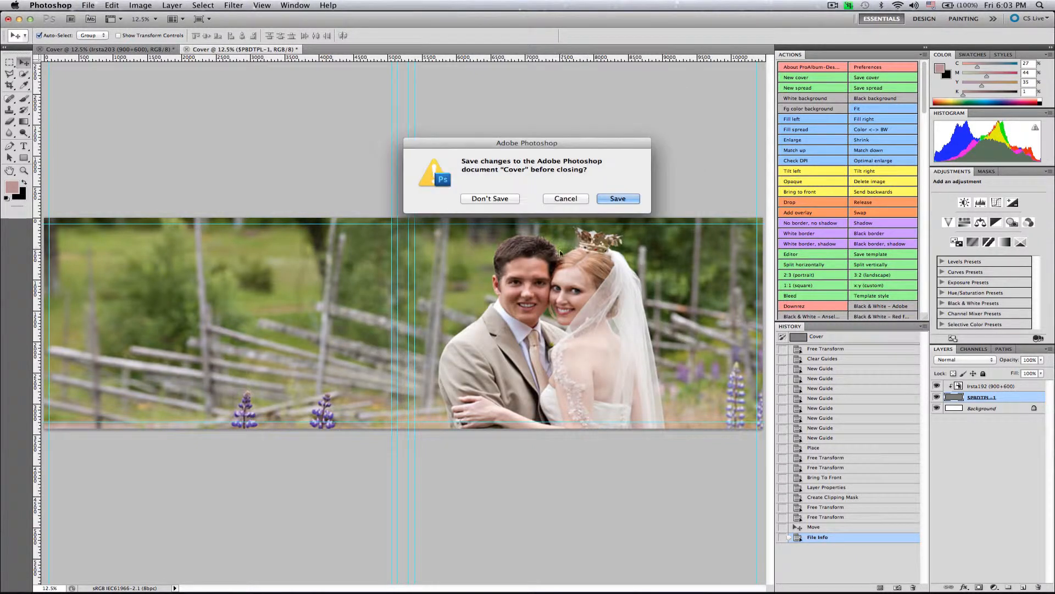
click(484, 199)
key(super+w)
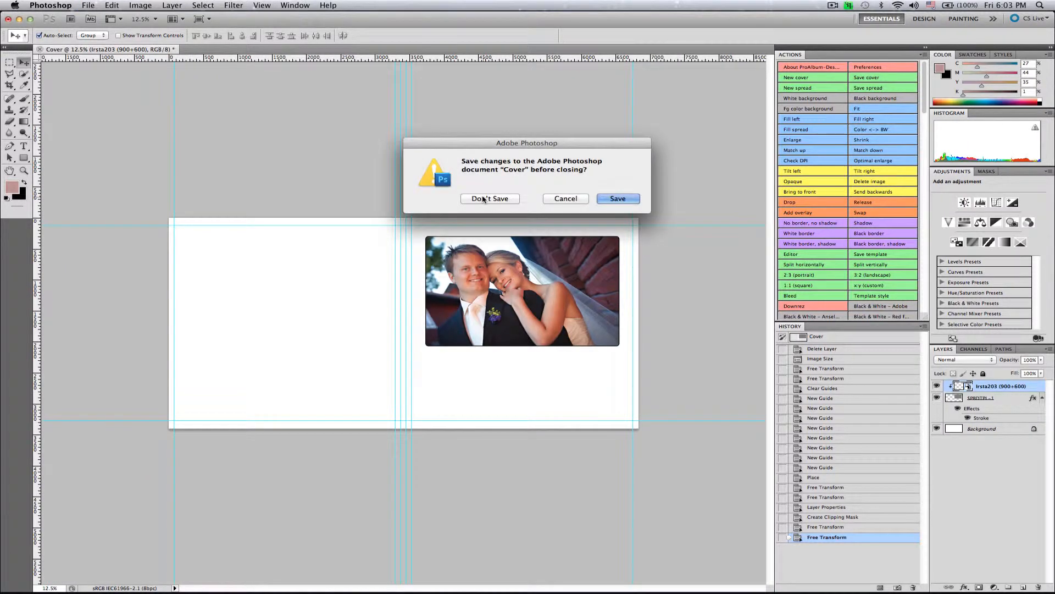
click(484, 199)
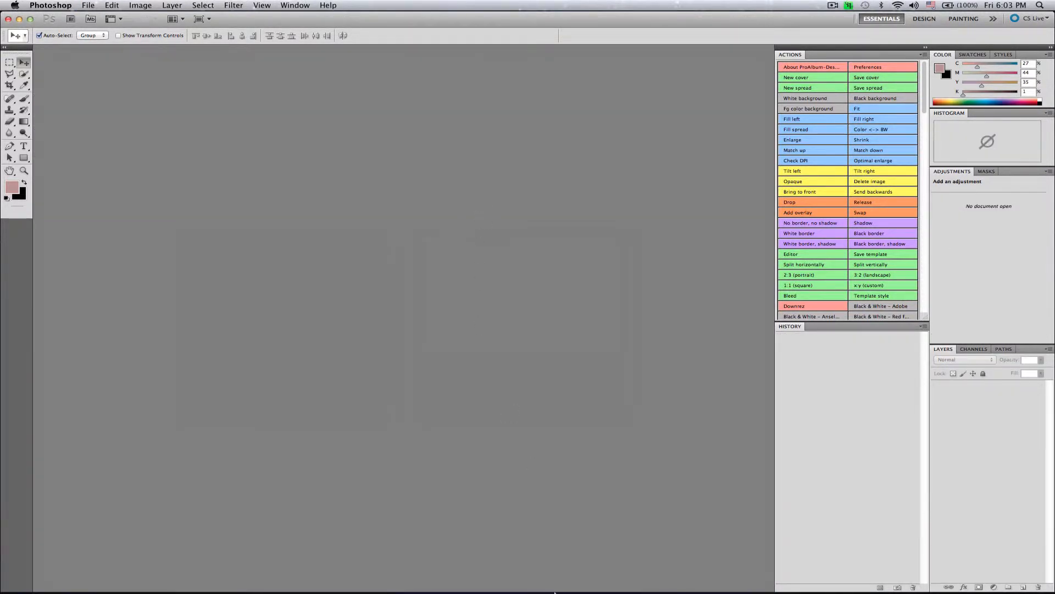
Switch to Adobe Bridge and start a ProAlbum-Designer cover from the photo Irsta207.jpg.
mouse_move(631, 579)
click(665, 569)
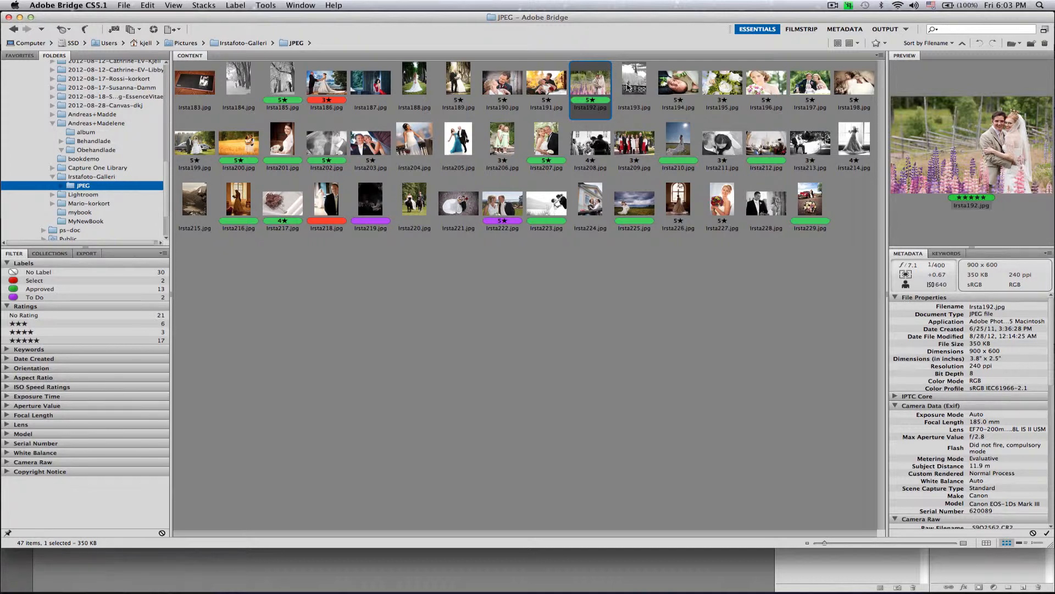
click(545, 144)
right_click(547, 146)
mouse_move(604, 150)
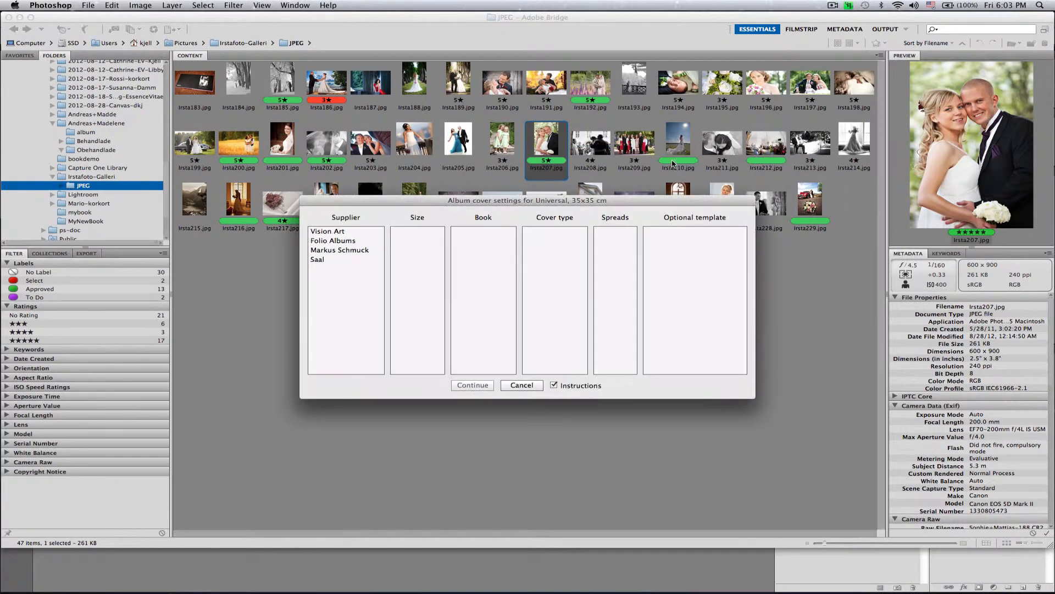
click(331, 252)
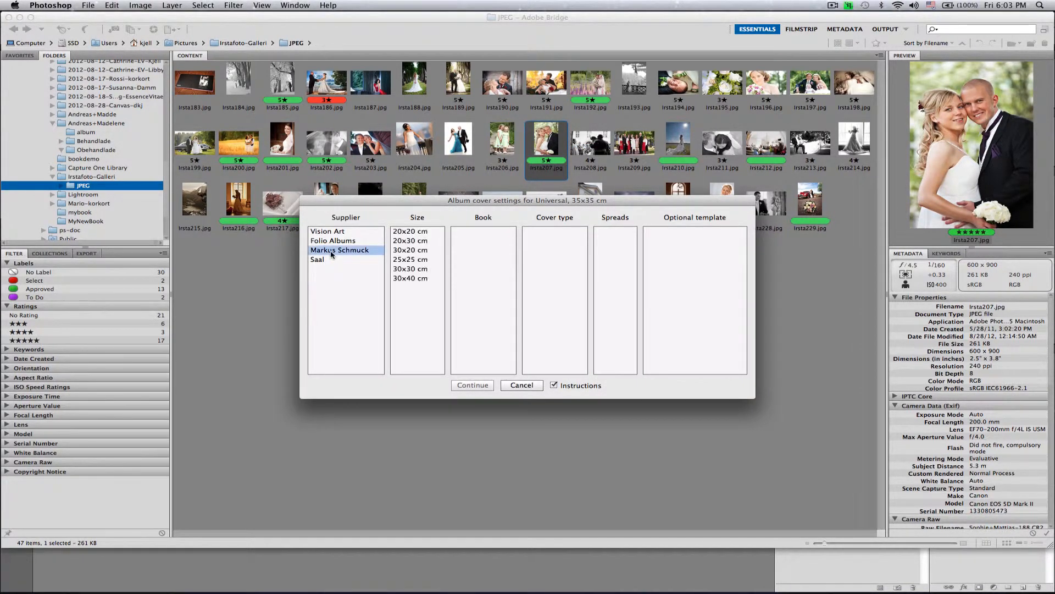
click(410, 260)
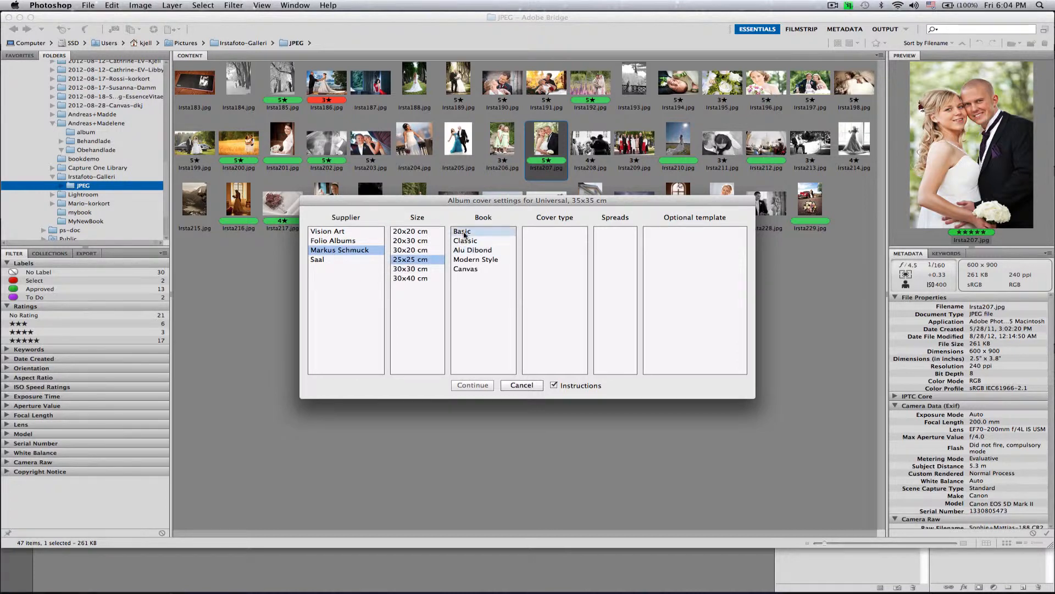
click(466, 233)
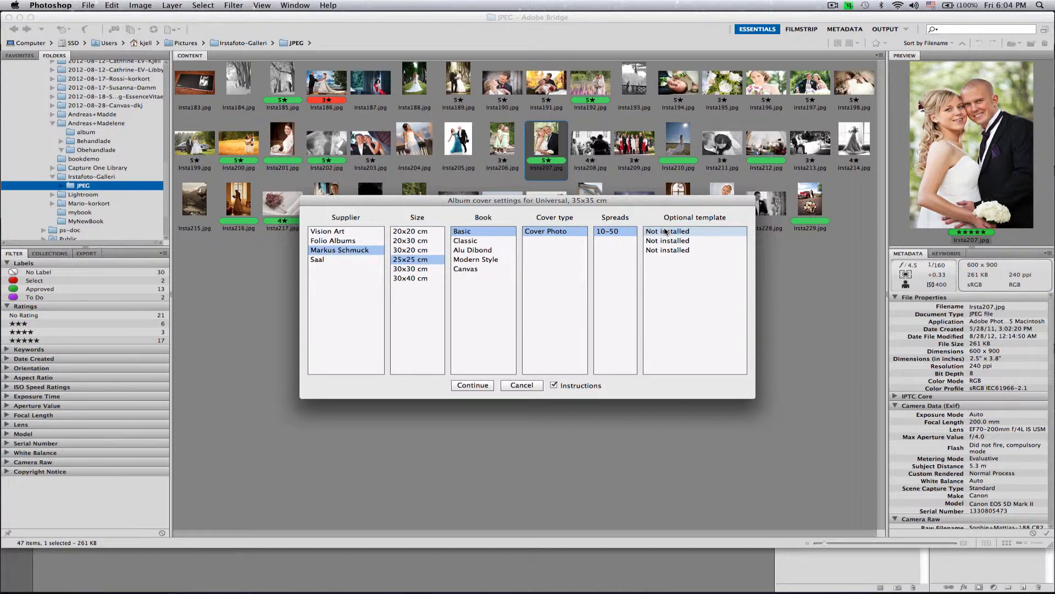
click(520, 385)
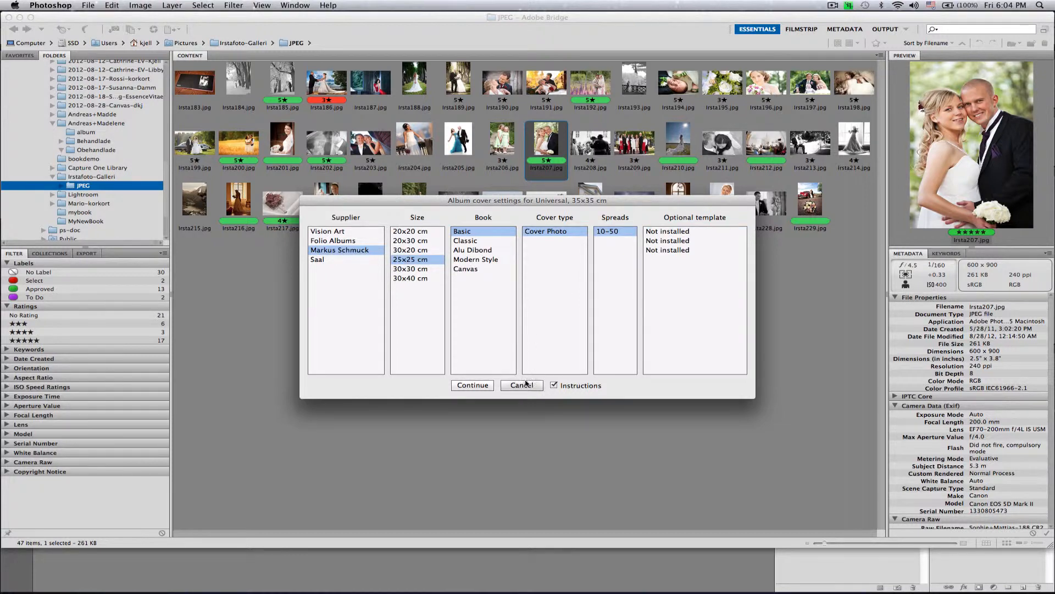
Switch to Safari and view the proalbum-download index listing the Schmuck.zip templates.
mouse_move(192, 591)
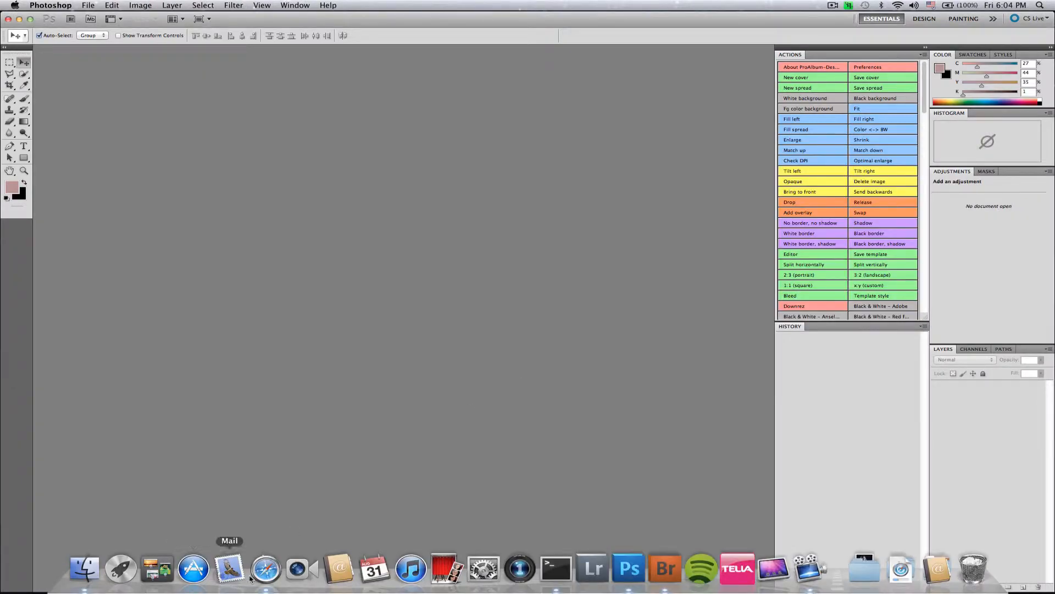
click(266, 568)
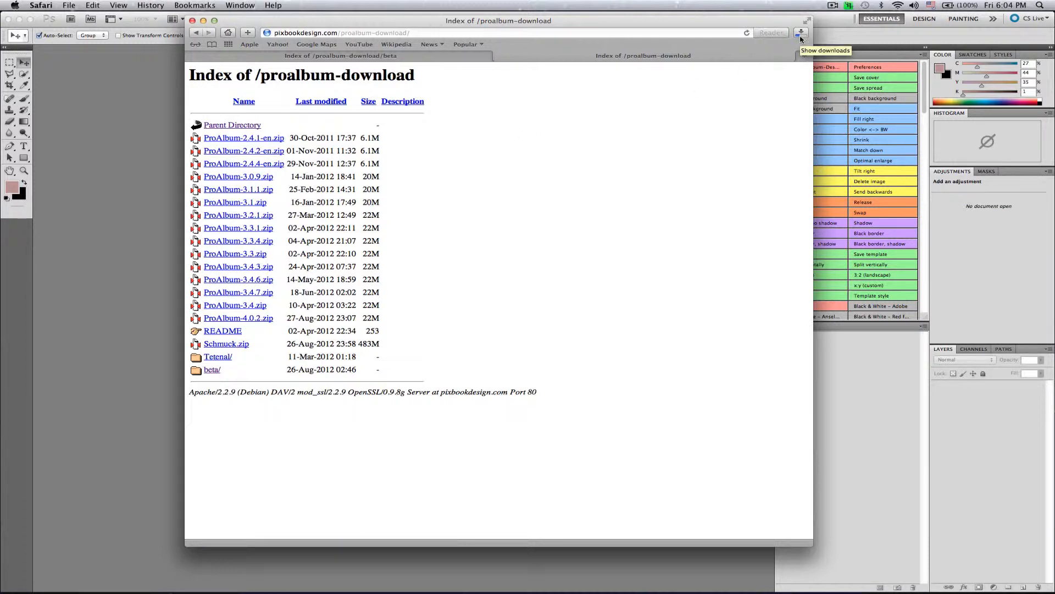
click(832, 5)
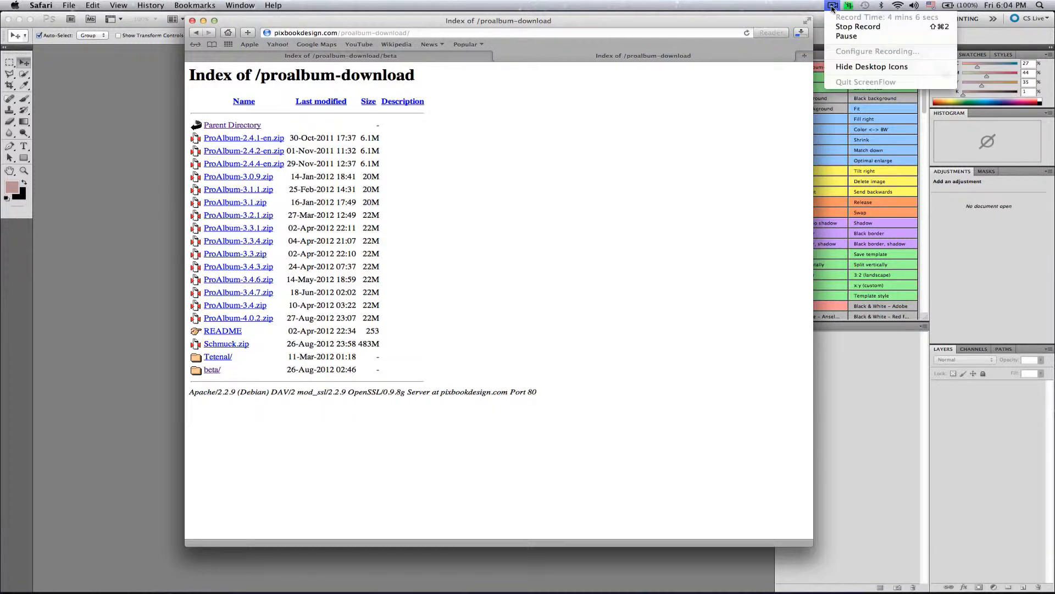
click(844, 36)
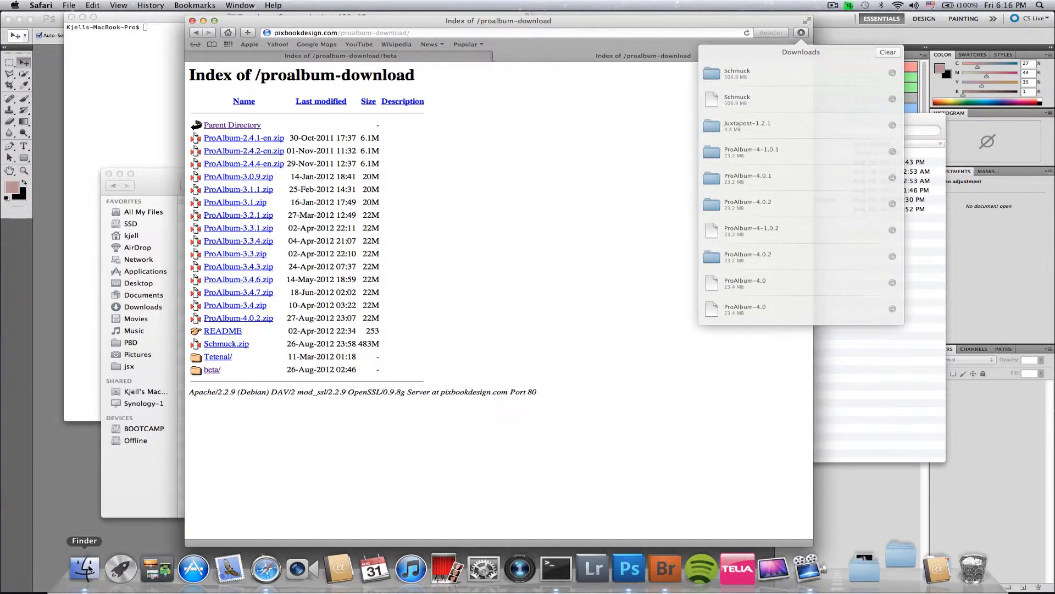
Switch to Finder, move the Schmuck folder from Downloads into the Templates-Cover folder of ProAlbum-4.0.1, and open it there.
click(88, 568)
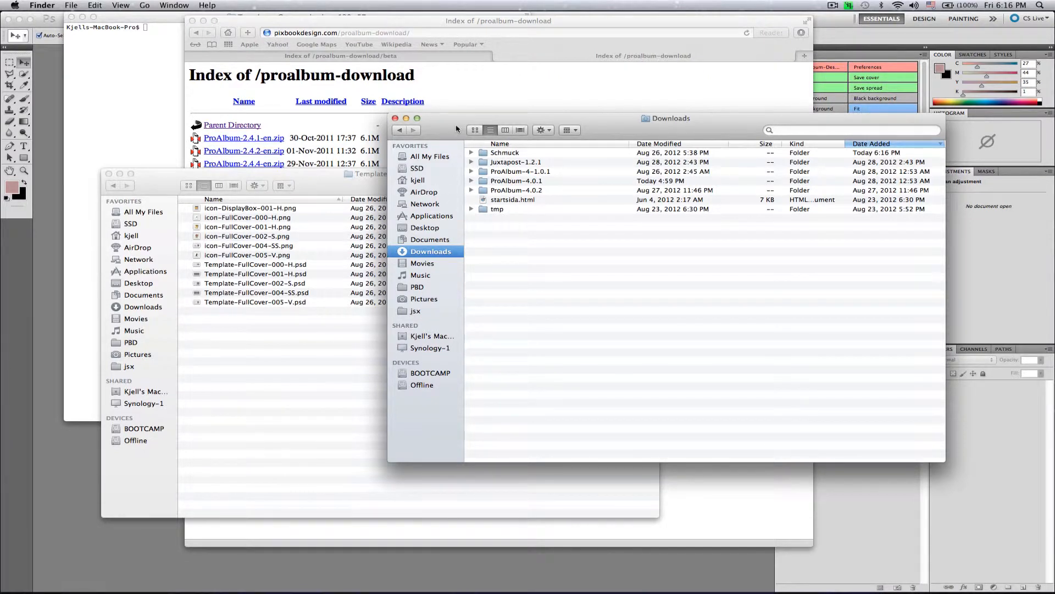
click(504, 153)
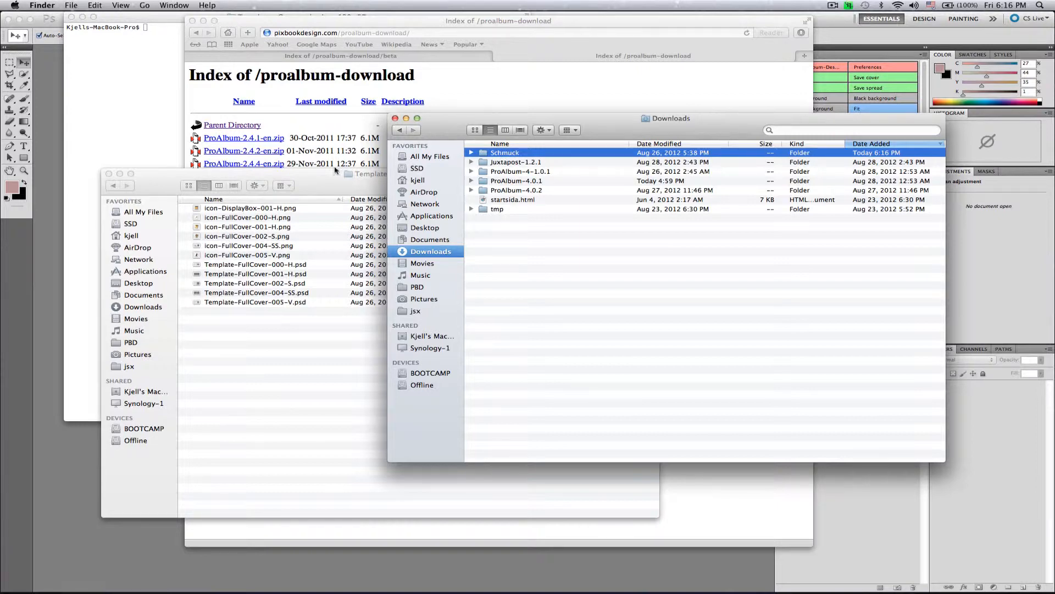
click(155, 187)
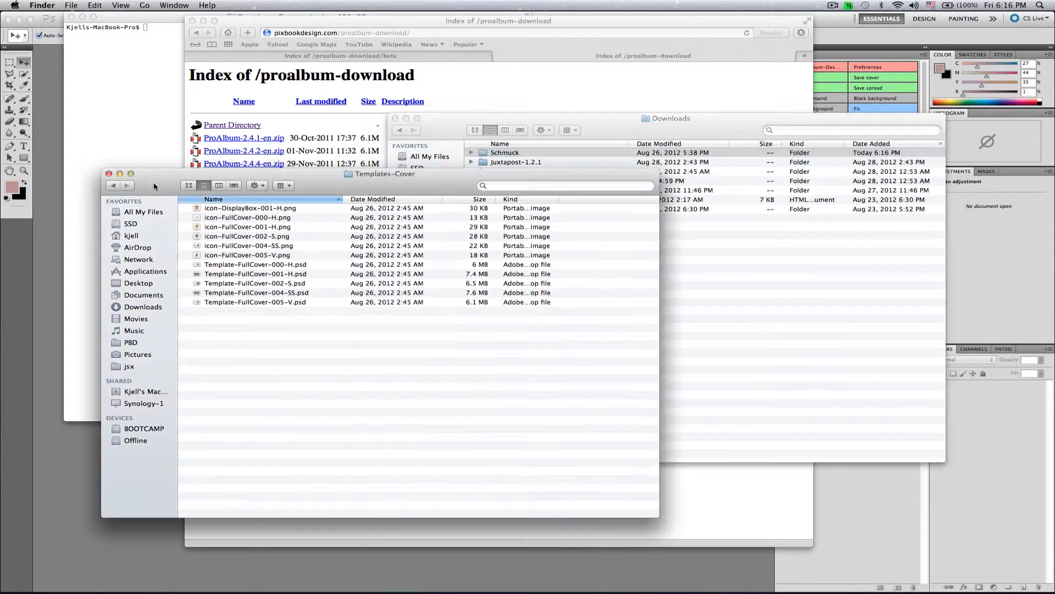
click(114, 185)
drag(148, 193, 89, 245)
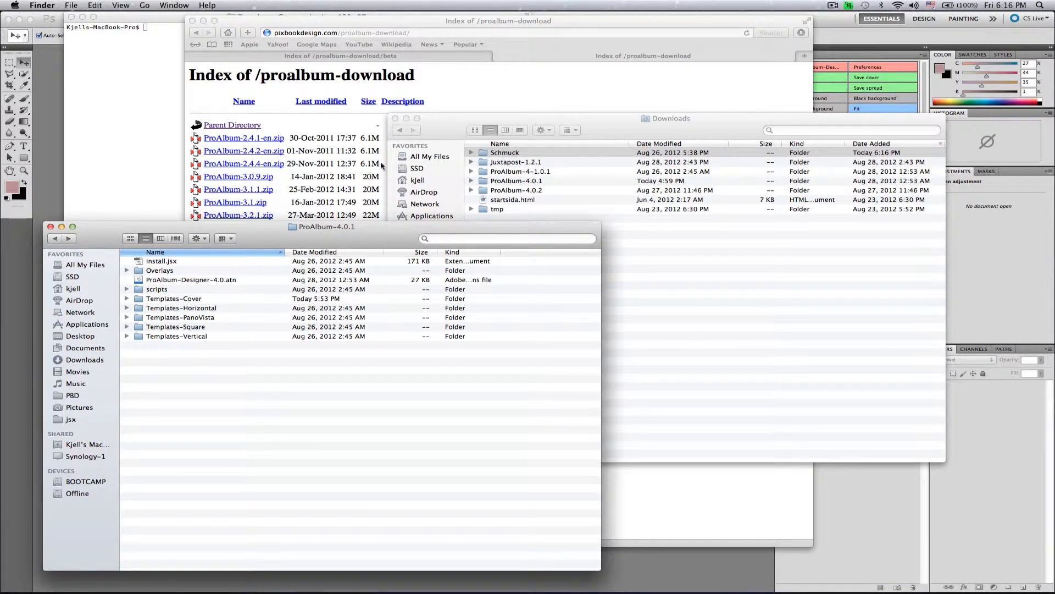
click(444, 125)
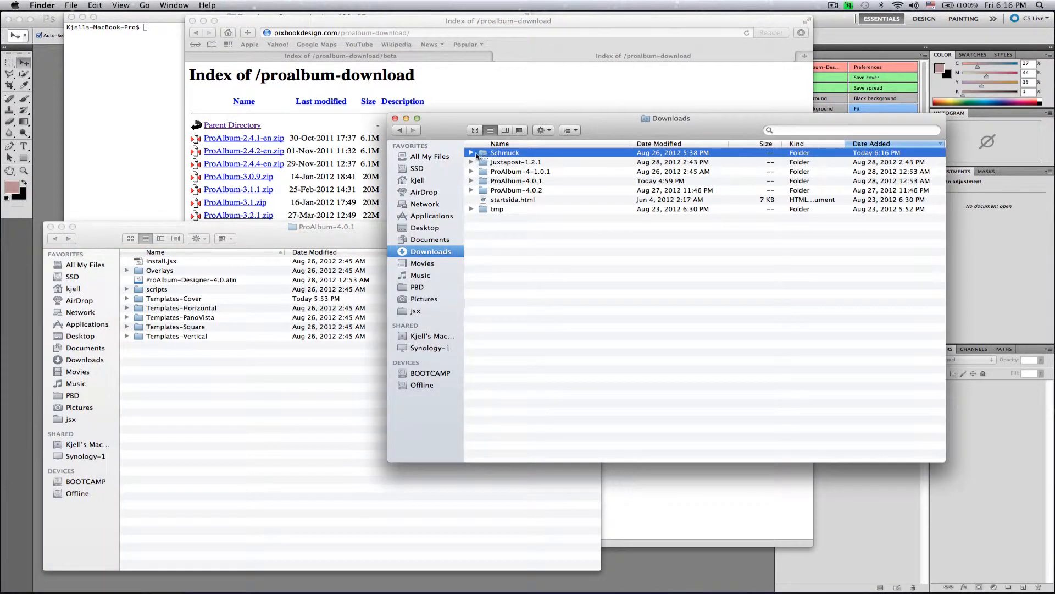
drag(355, 214, 178, 302)
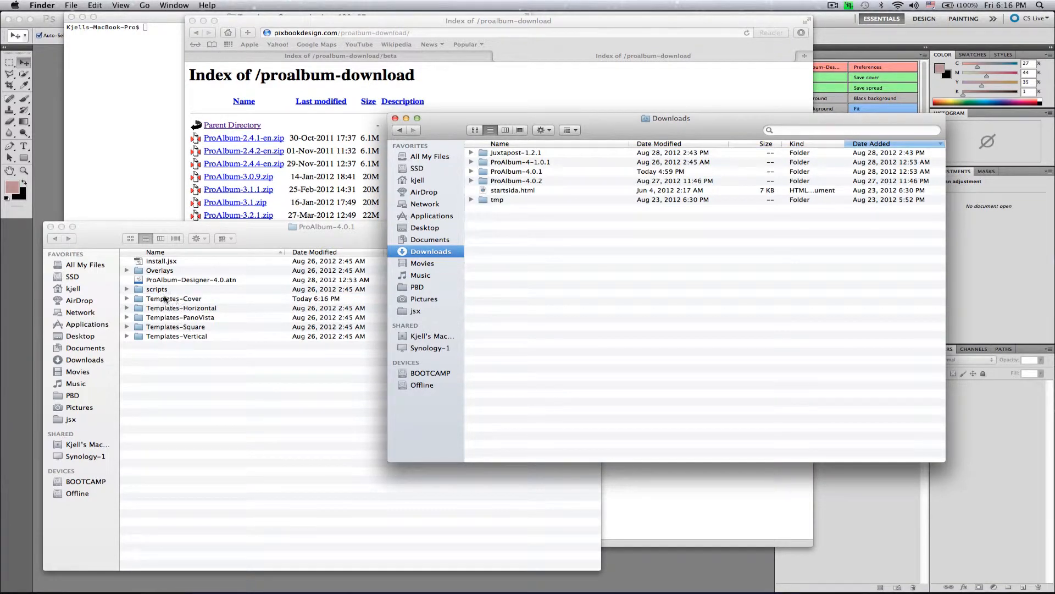
double_click(165, 299)
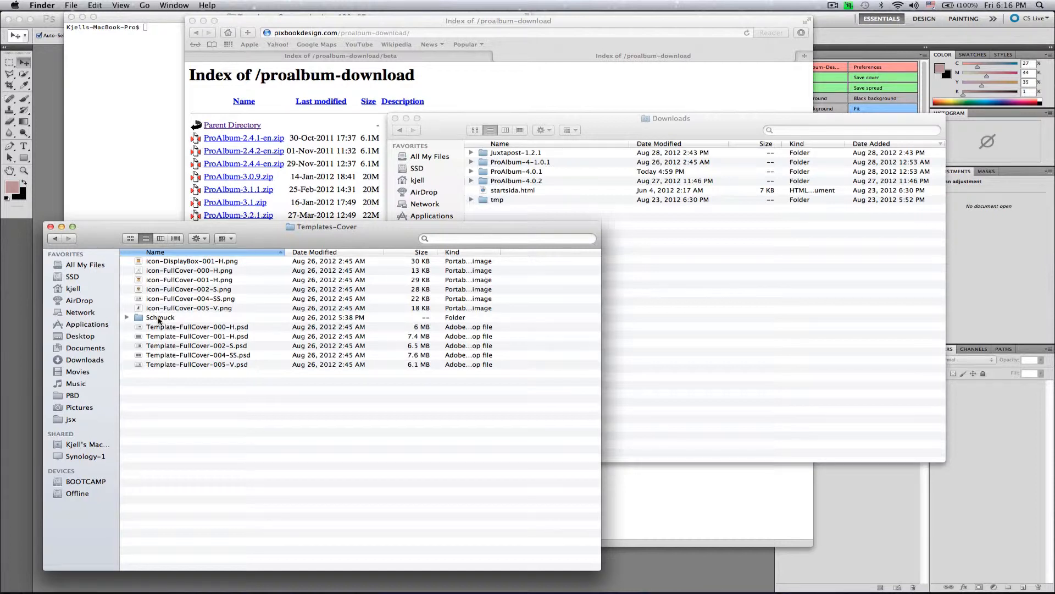
double_click(159, 318)
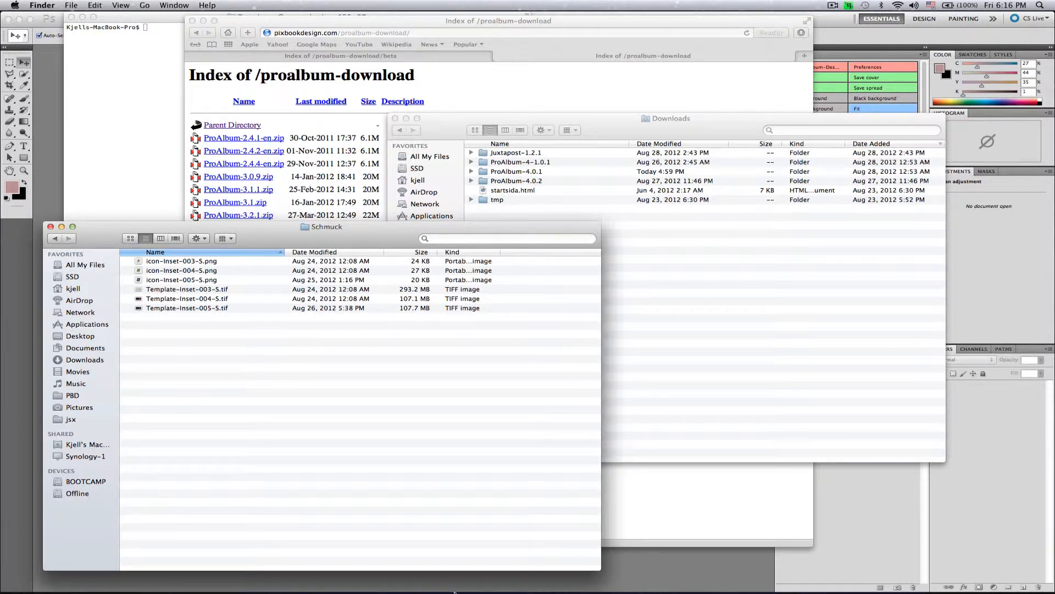
Switch to Adobe Bridge and start a ProAlbum-Designer album cover from the photo Irsta207.jpg.
mouse_move(520, 592)
click(665, 586)
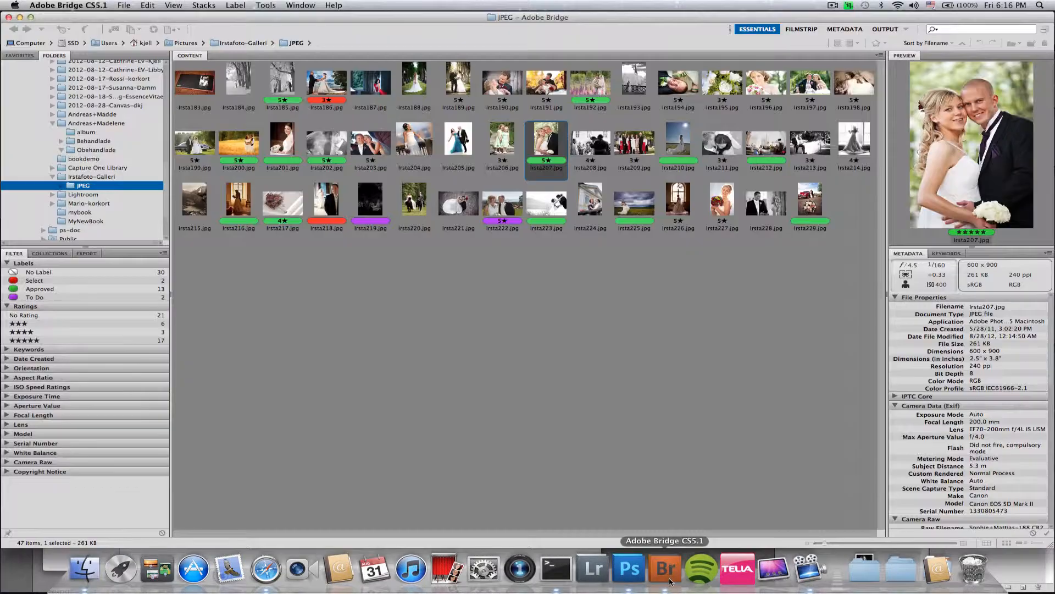
right_click(543, 144)
mouse_move(597, 148)
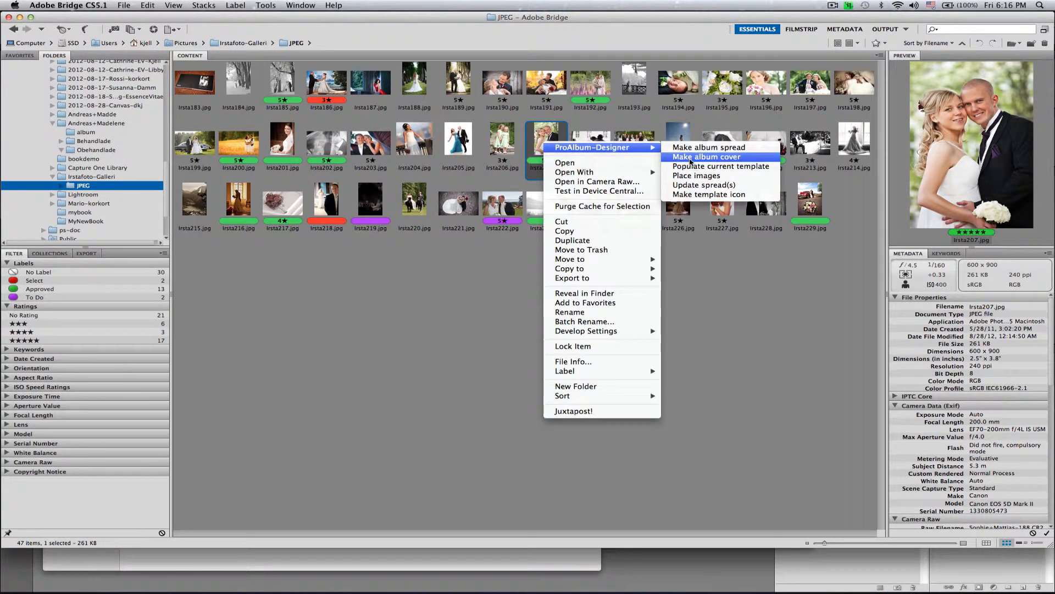
click(690, 159)
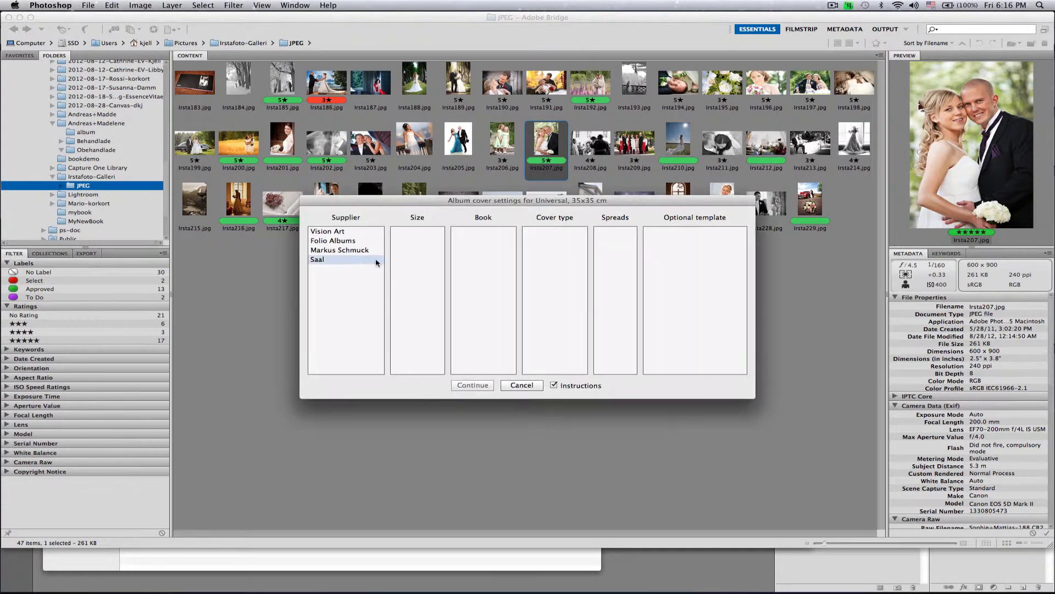
click(336, 251)
click(399, 260)
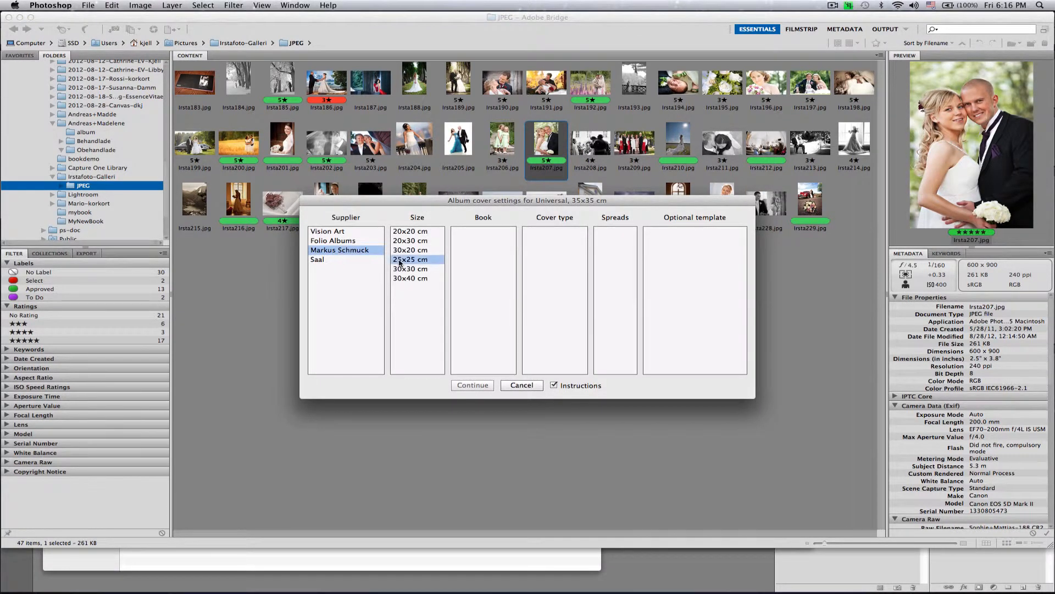
click(462, 231)
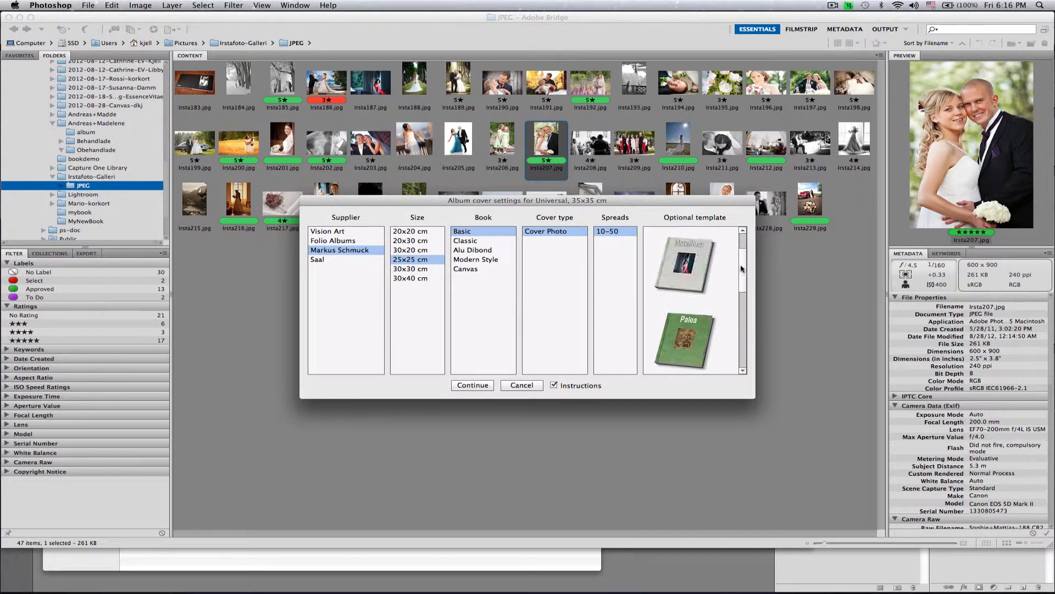
click(682, 339)
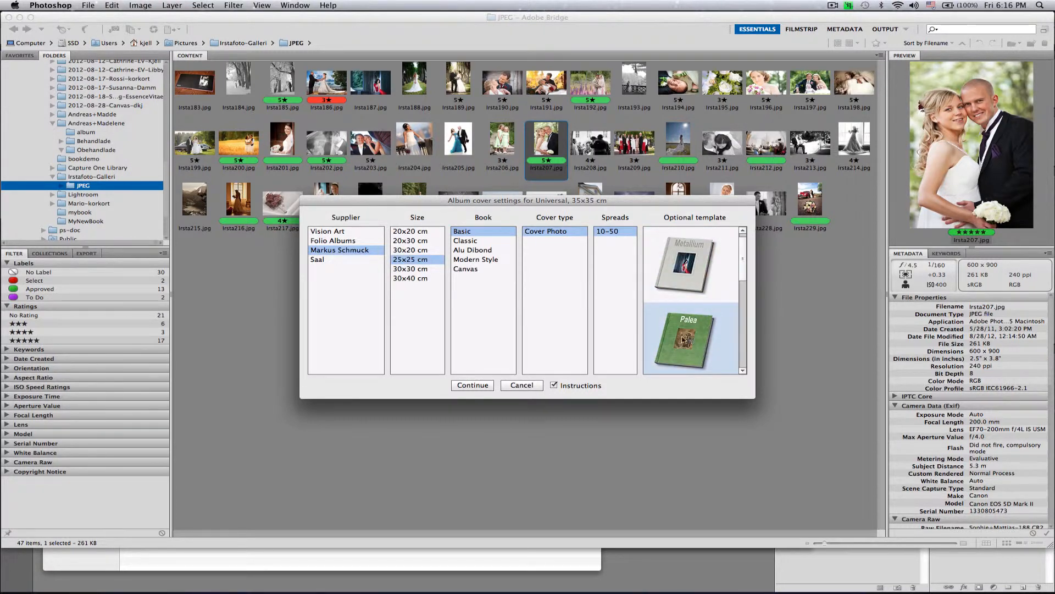
click(474, 386)
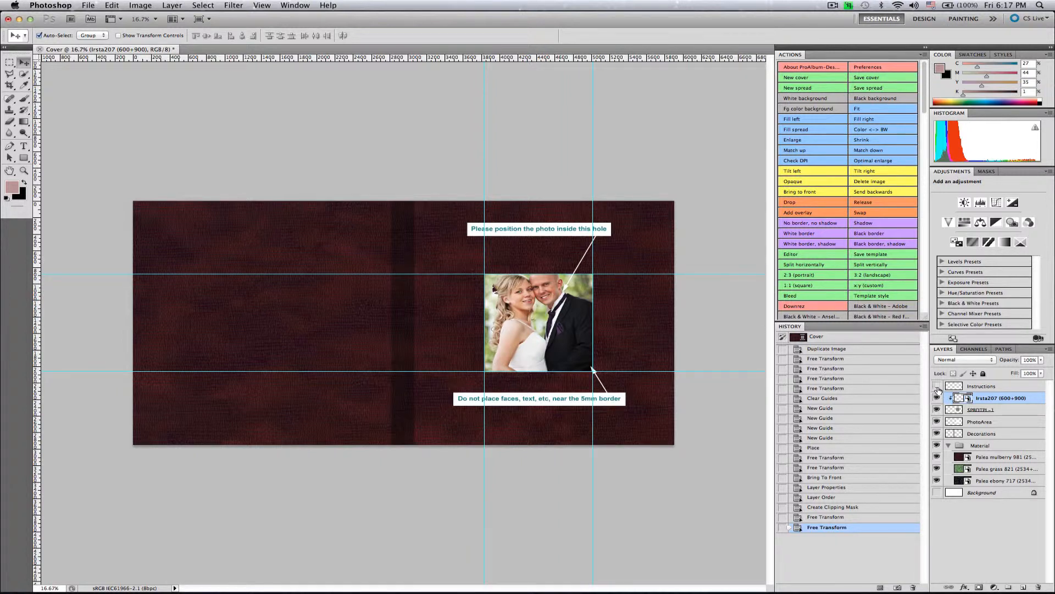
Hide the Instructions layer and the guides on the cover.
click(937, 386)
key(super+semicolon)
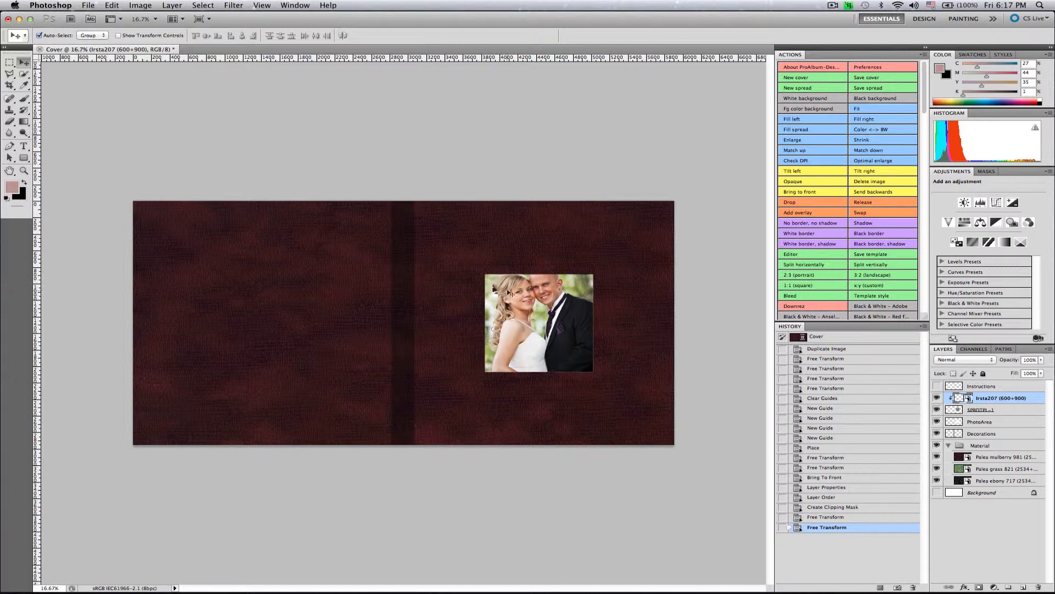
Move the wedding photo down within its opening, enlarge it to about 169%, and shift it slightly left.
drag(525, 308, 525, 317)
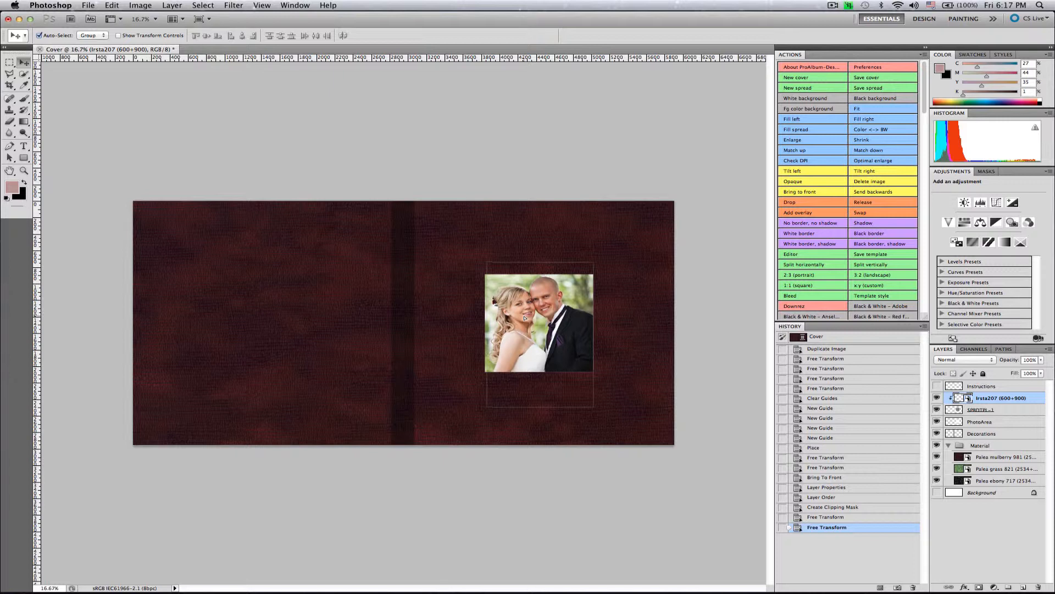
drag(524, 317, 526, 324)
key(ctrl+t)
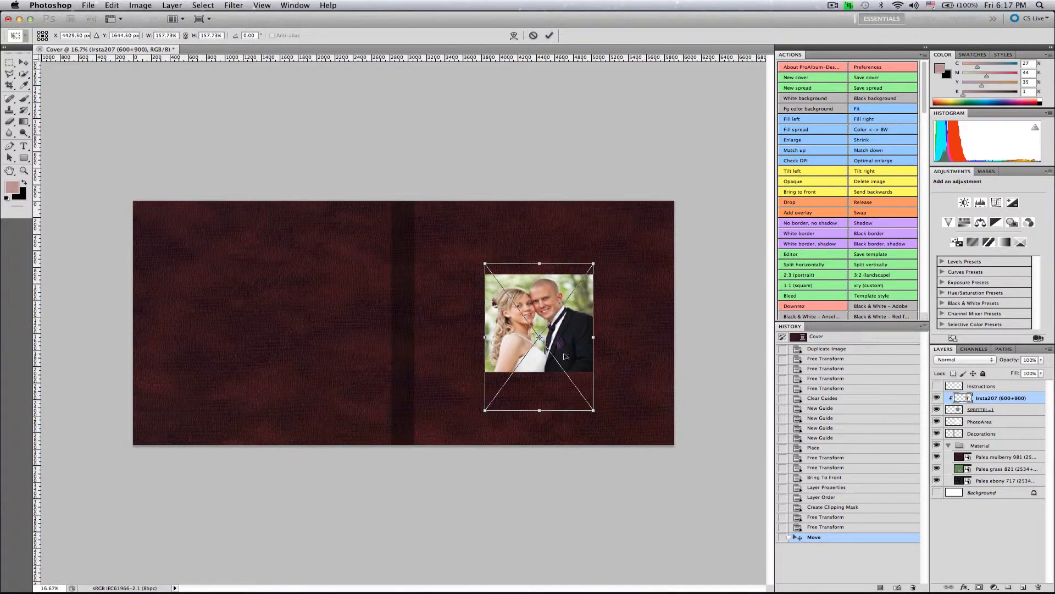
drag(593, 409, 601, 421)
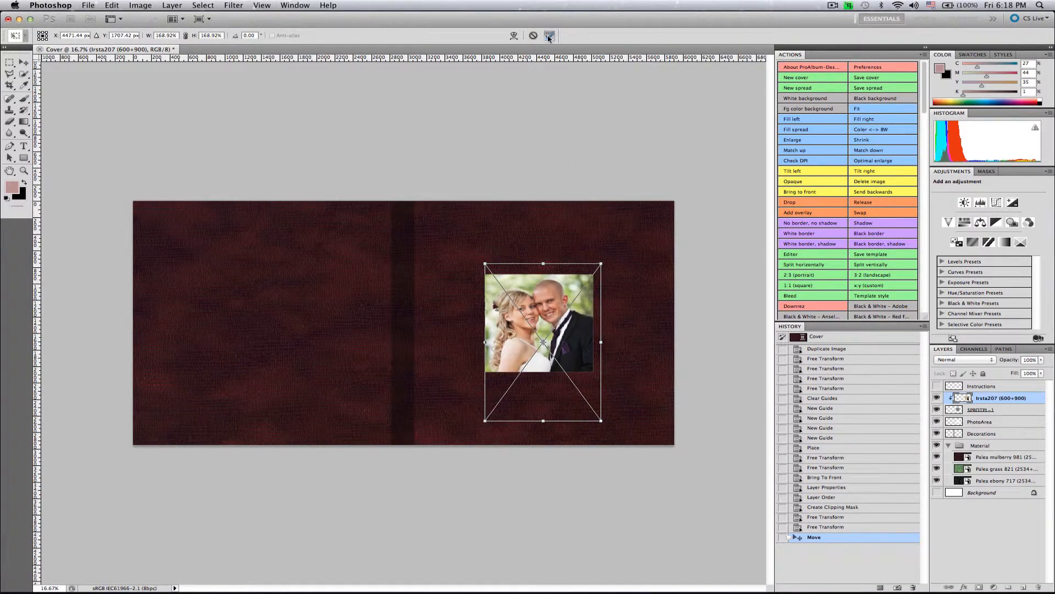
click(549, 35)
drag(542, 331, 536, 332)
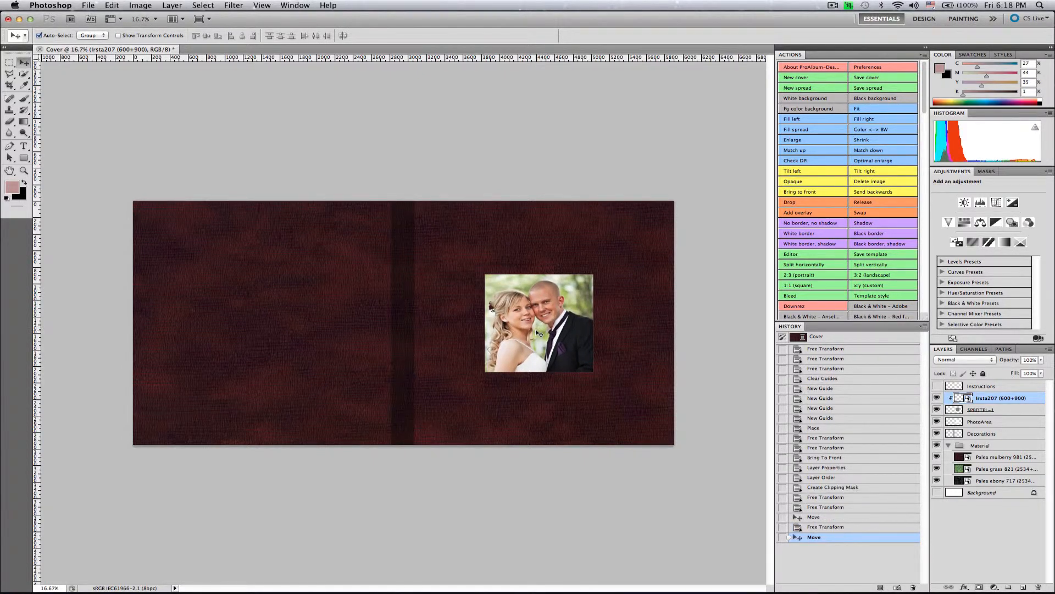
Compare the Palea mulberry, grass and ebony material layers, and leave Palea grass 821 as the cover material.
click(937, 457)
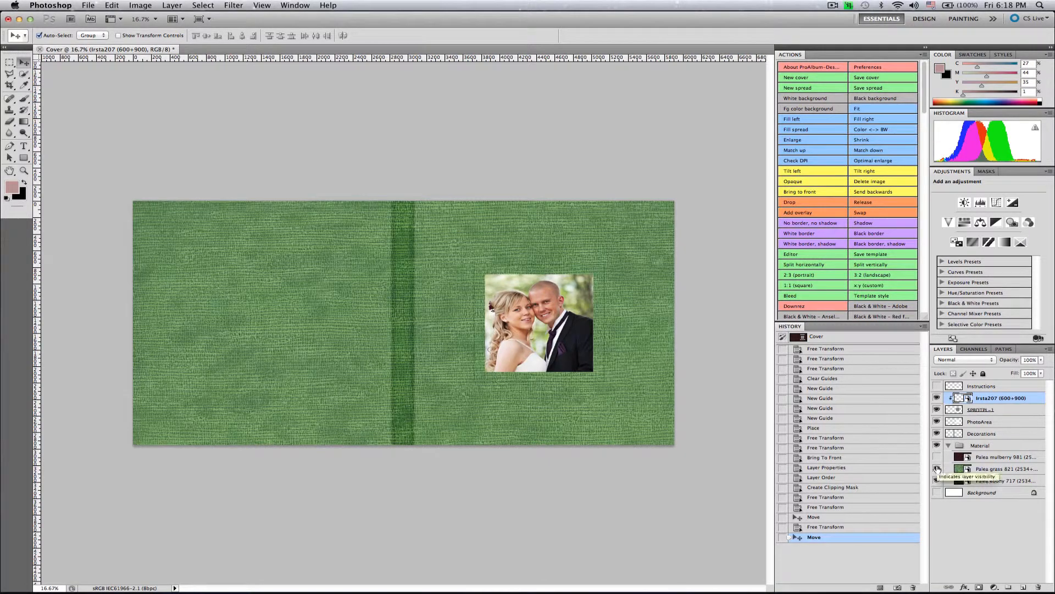
click(938, 468)
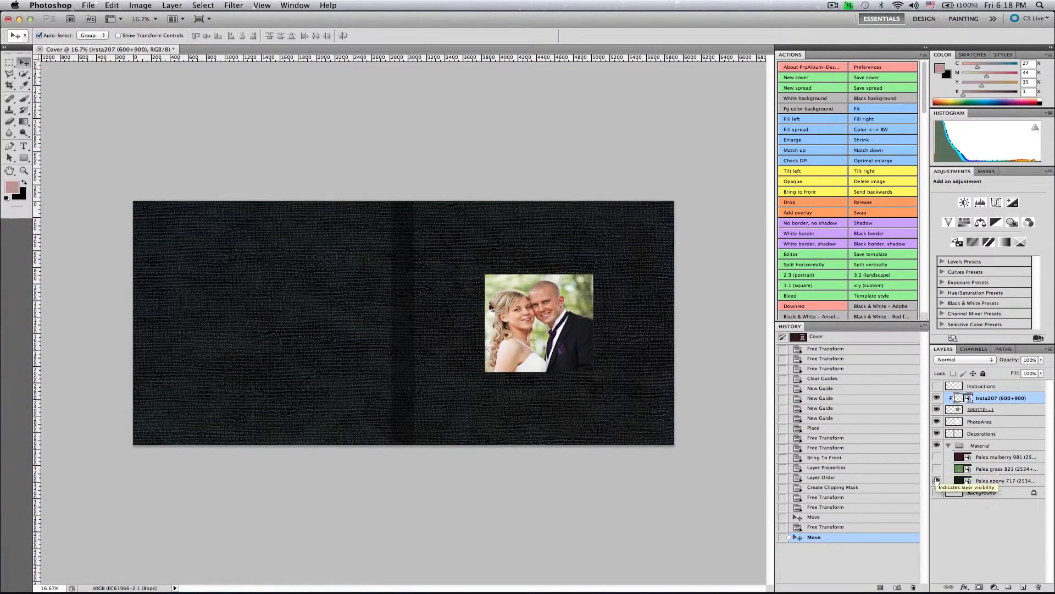
click(937, 468)
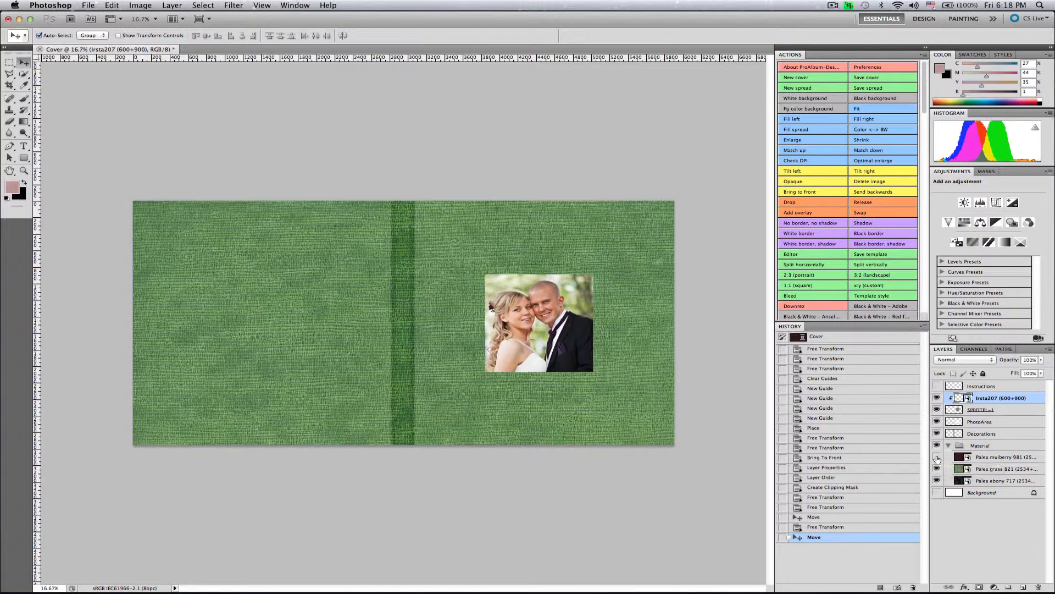
click(937, 457)
click(937, 457)
Save the finished cover as Cover.psd in the album folder using the Save cover action.
click(865, 80)
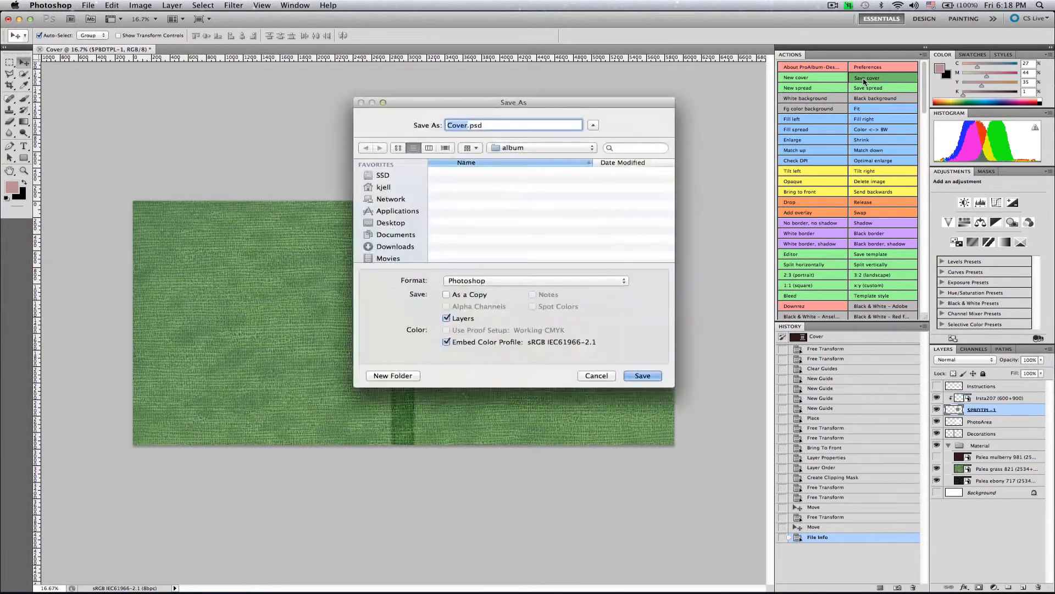
click(637, 378)
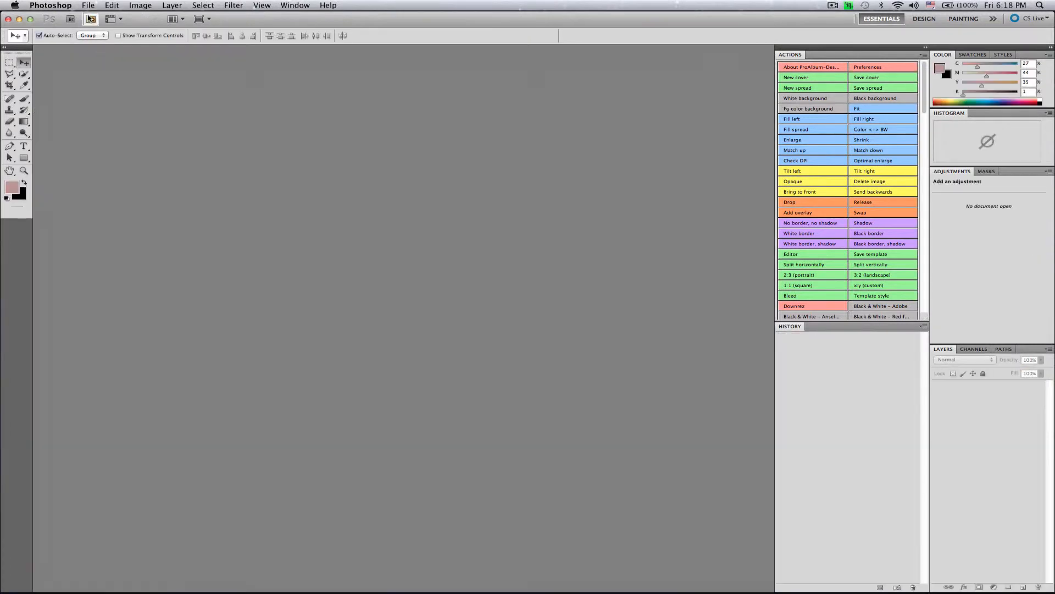
Preview Cover.psd, Cover.jpg and Cover-photo.jpg in the album folder without opening any of them.
click(87, 6)
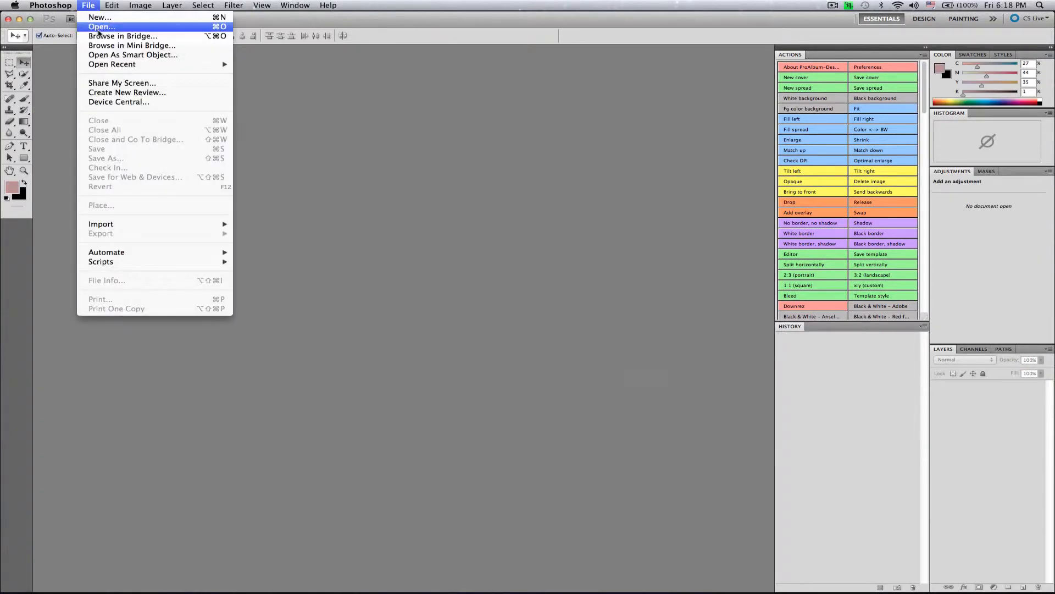
click(99, 31)
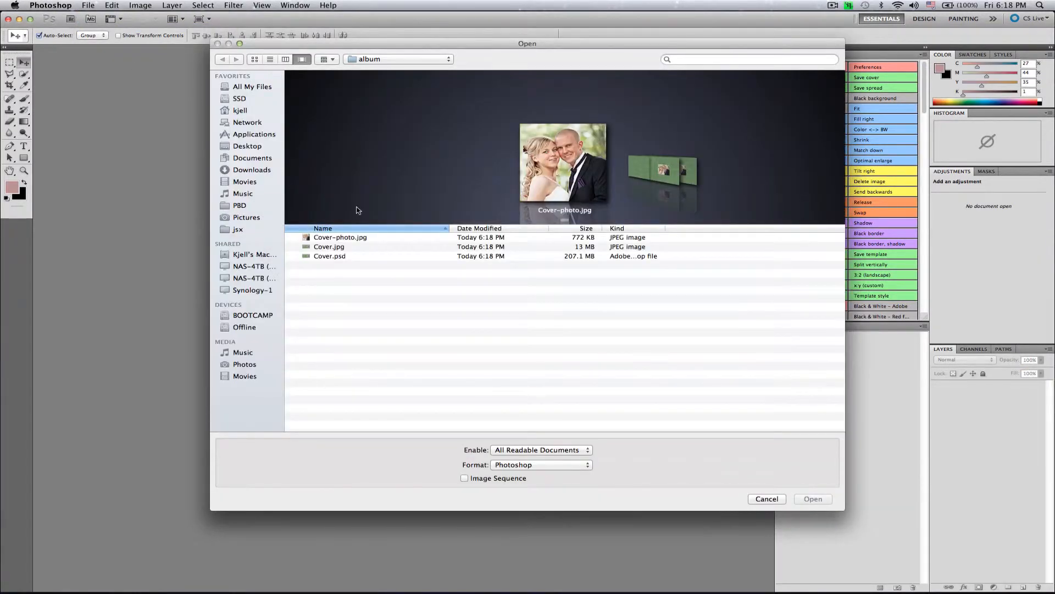
click(329, 256)
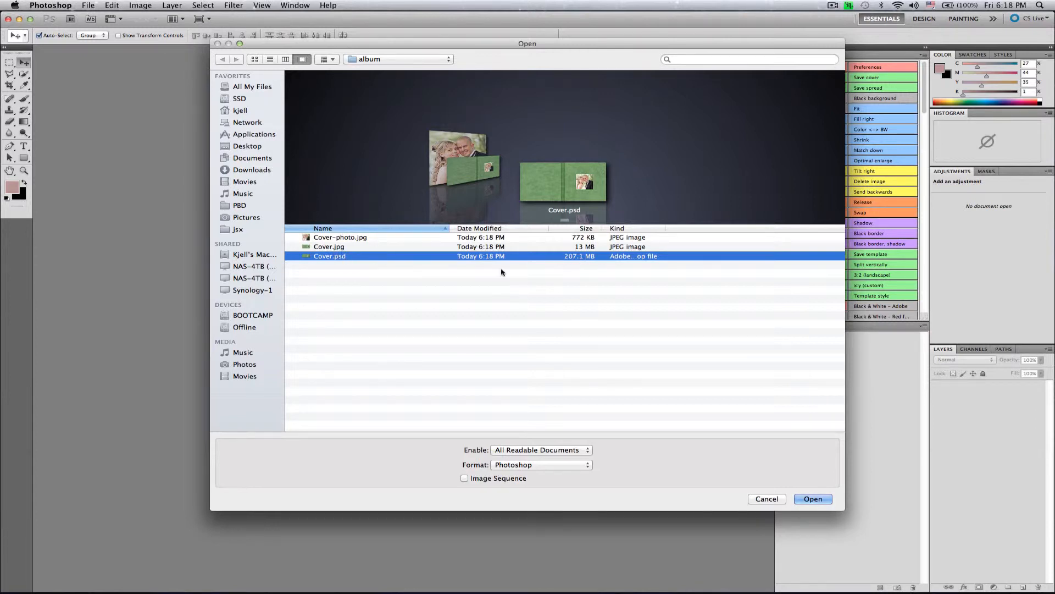
click(331, 246)
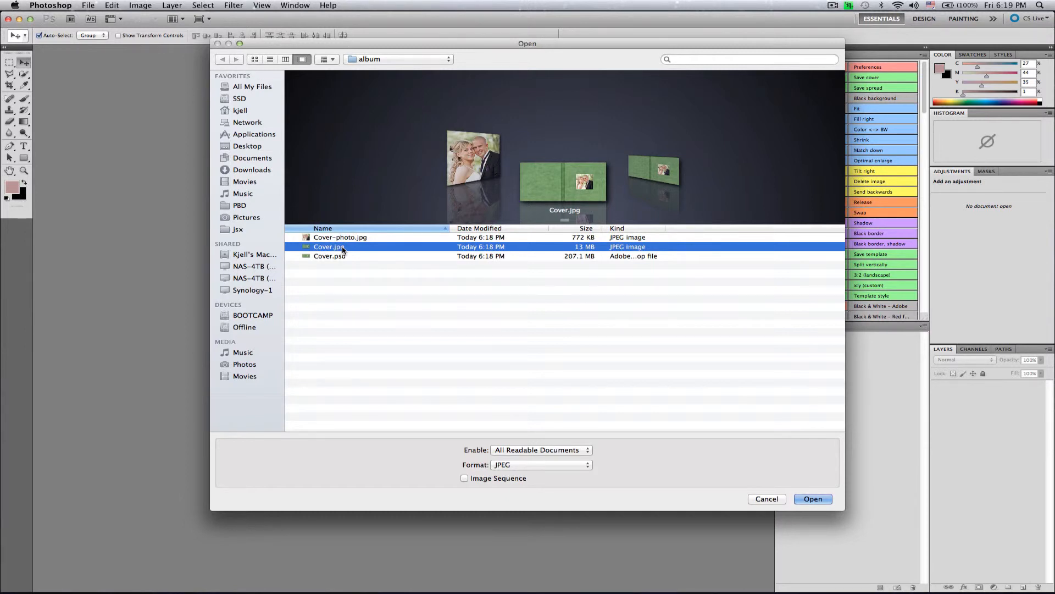
click(343, 239)
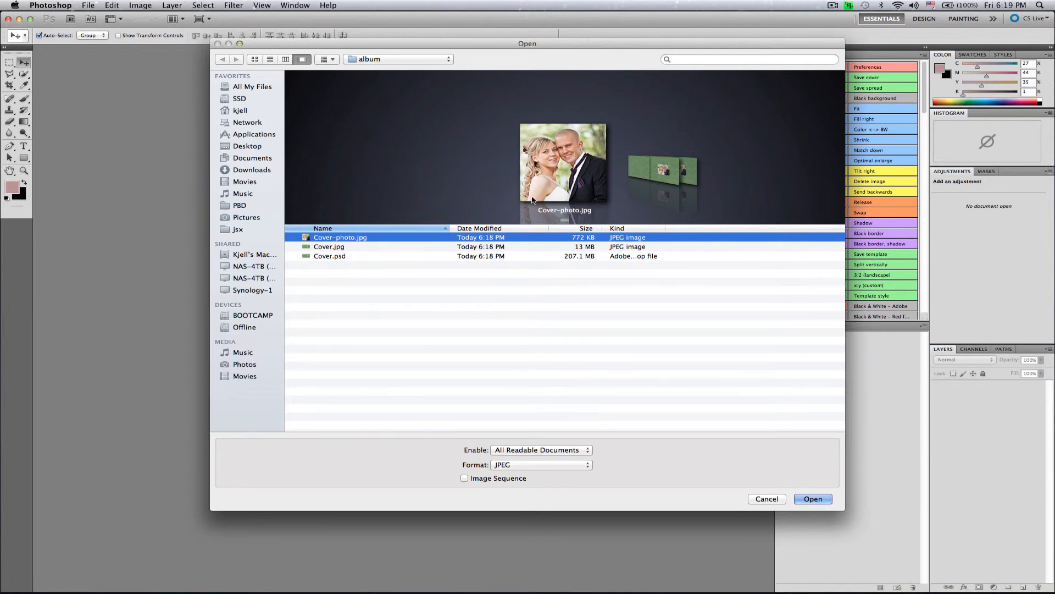
click(766, 501)
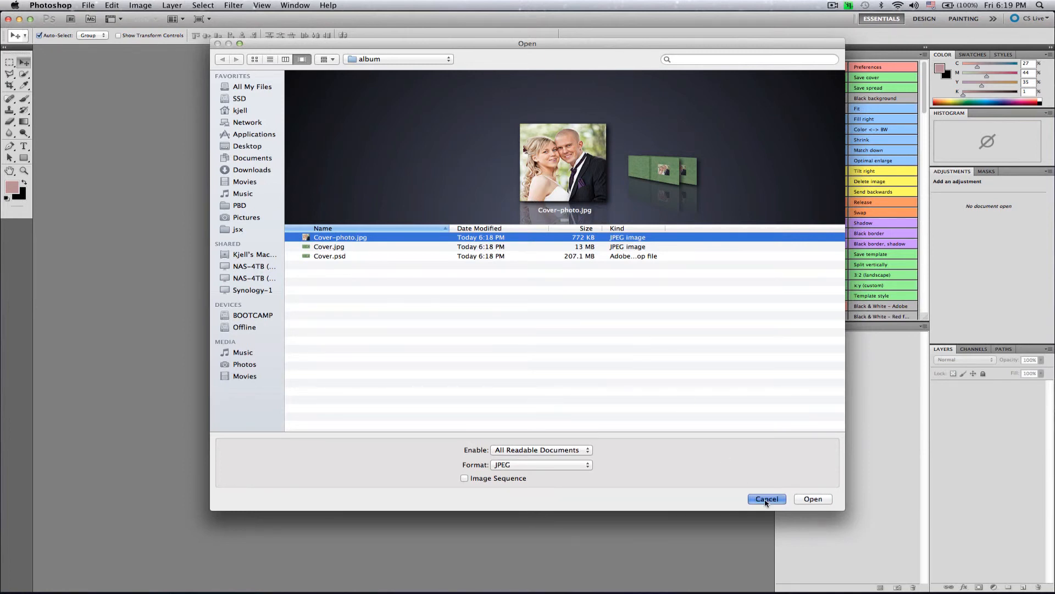